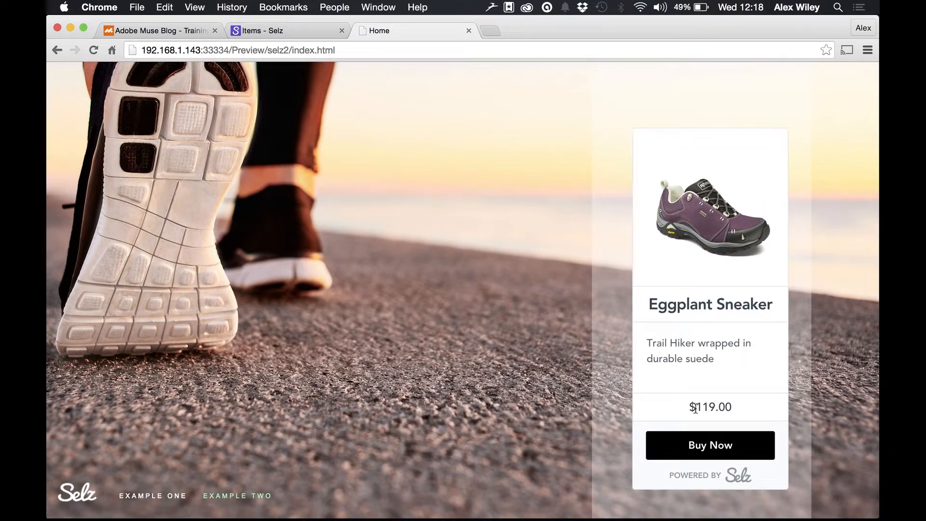
Step: Open the Example Two demo page and examine the purchase overlay of its single Buy Now button
click(239, 497)
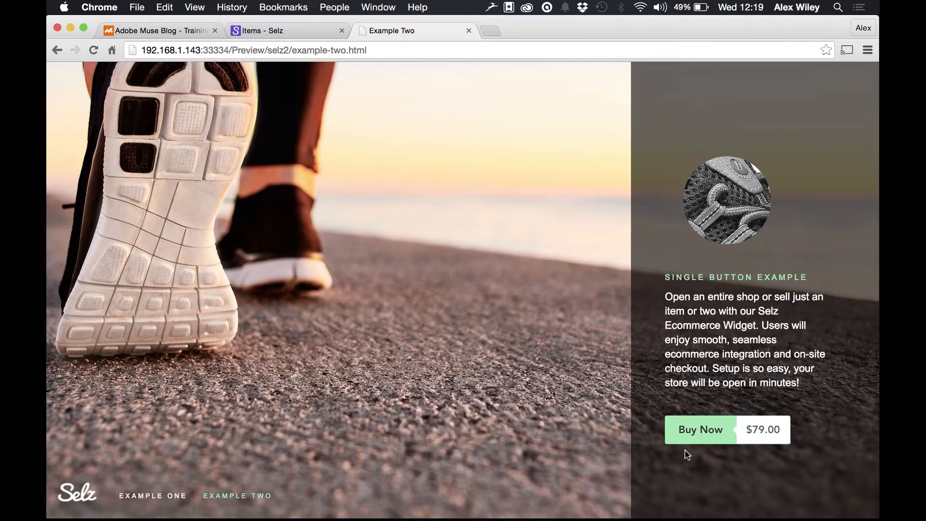
click(703, 439)
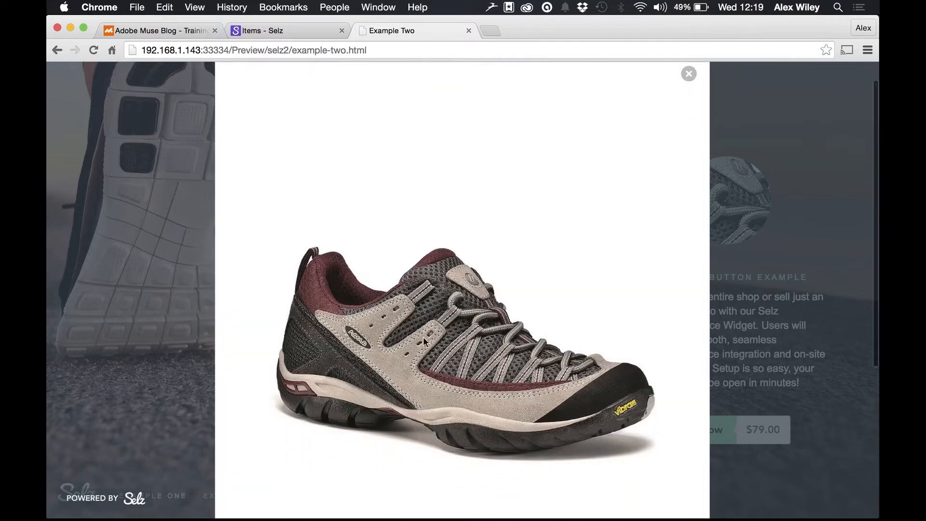
scroll(423, 337, down, 5)
scroll(428, 296, down, 3)
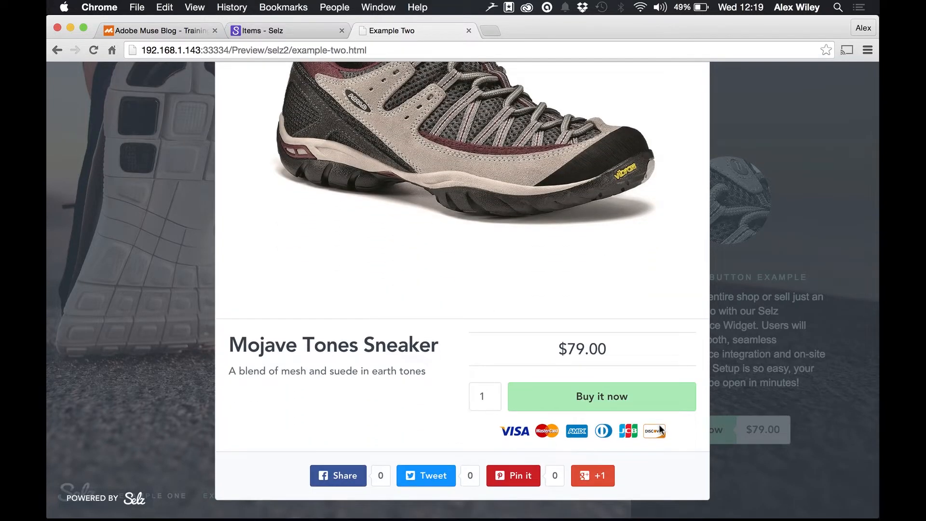
scroll(591, 227, up, 4)
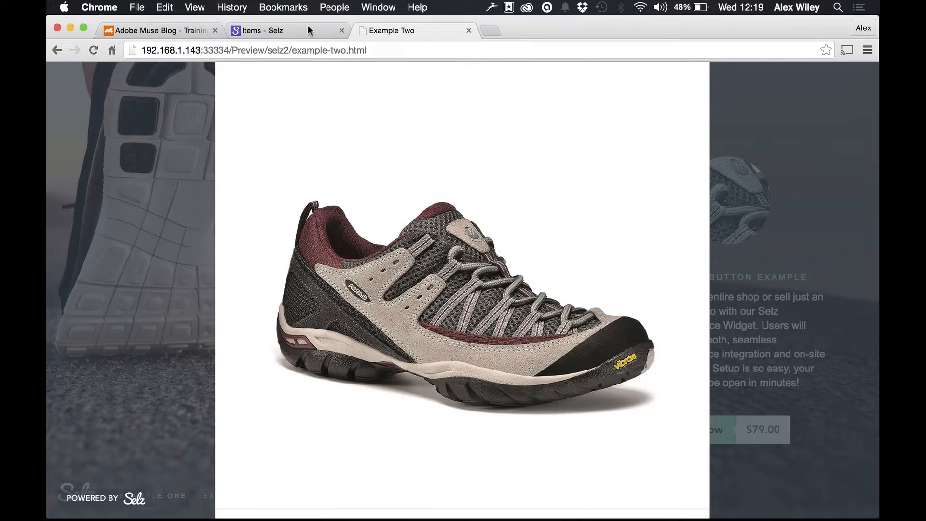
Step: Switch to the Selz items page and look through the item types available for selling
click(293, 34)
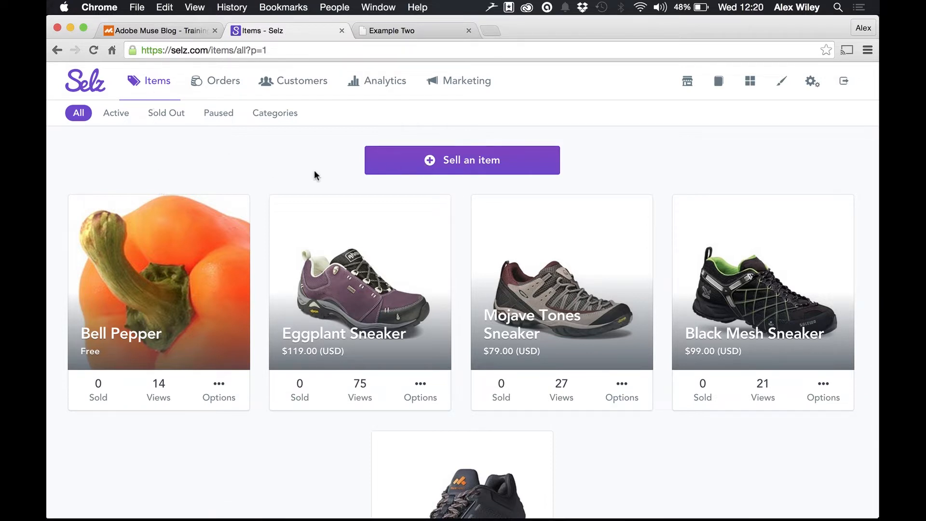
click(414, 161)
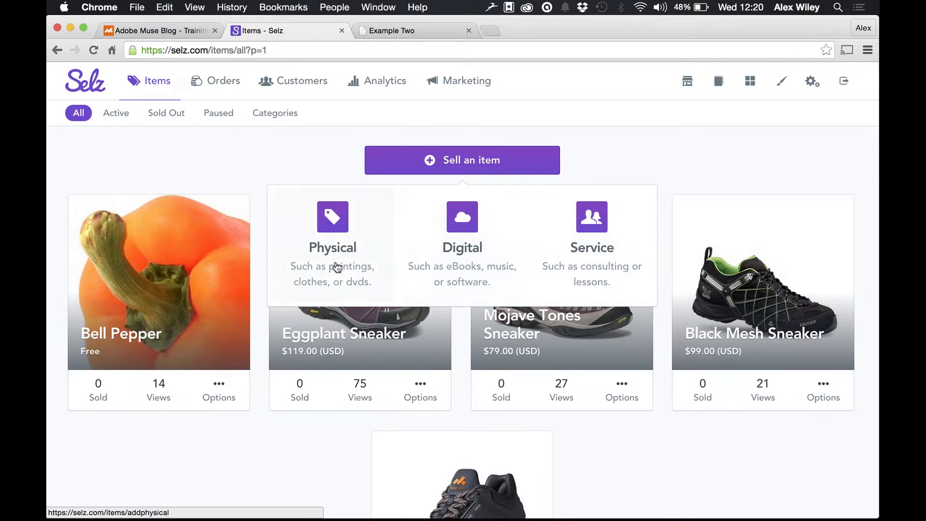
click(311, 162)
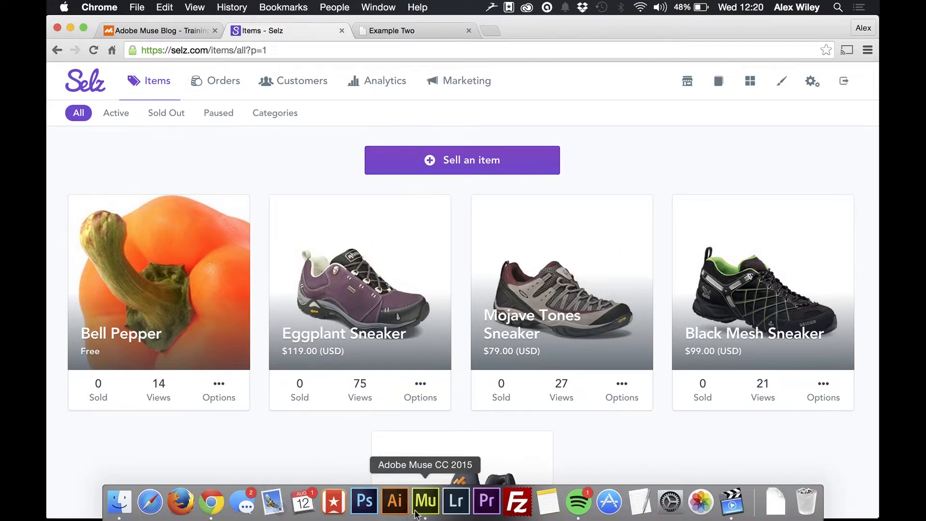
Step: Switch to Adobe Muse, find the library widget with "selz", and place Selz Ecommerce horizontally centred on the Home page
click(430, 501)
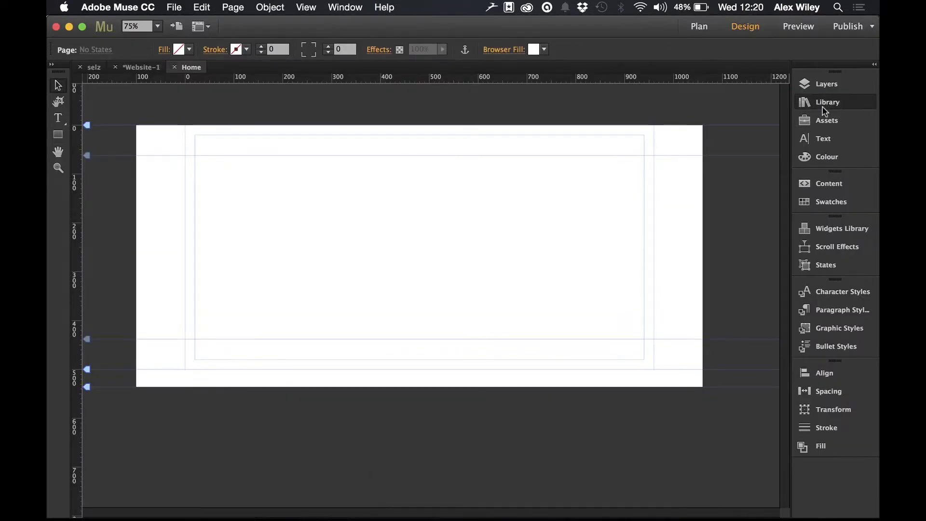
click(725, 166)
text(selz)
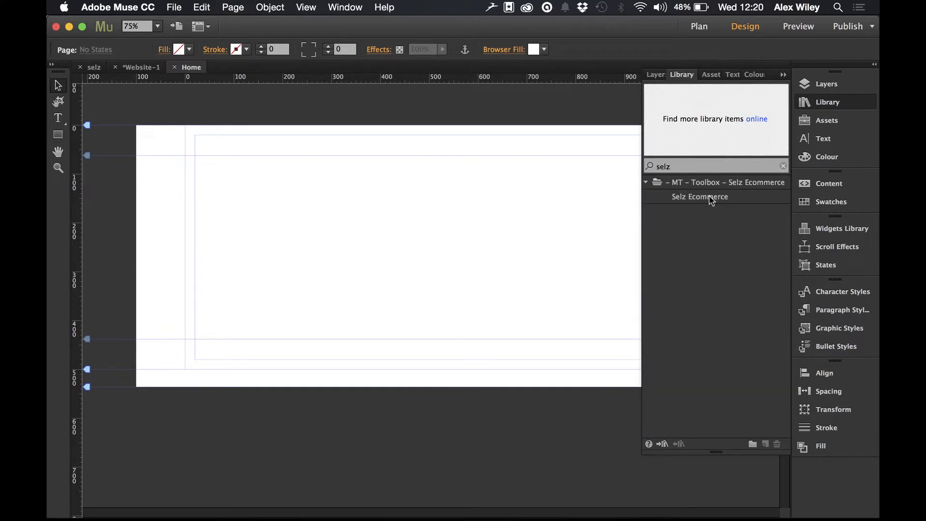
drag(697, 196, 220, 211)
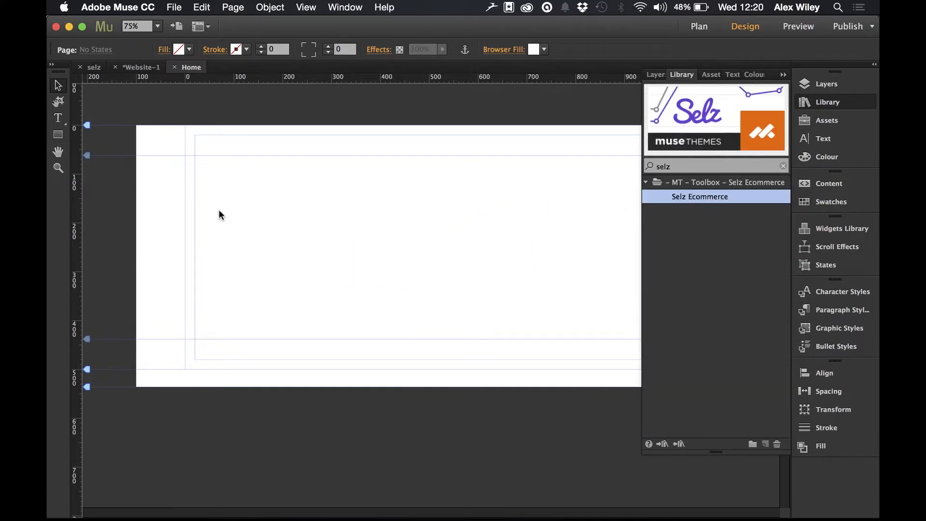
click(819, 102)
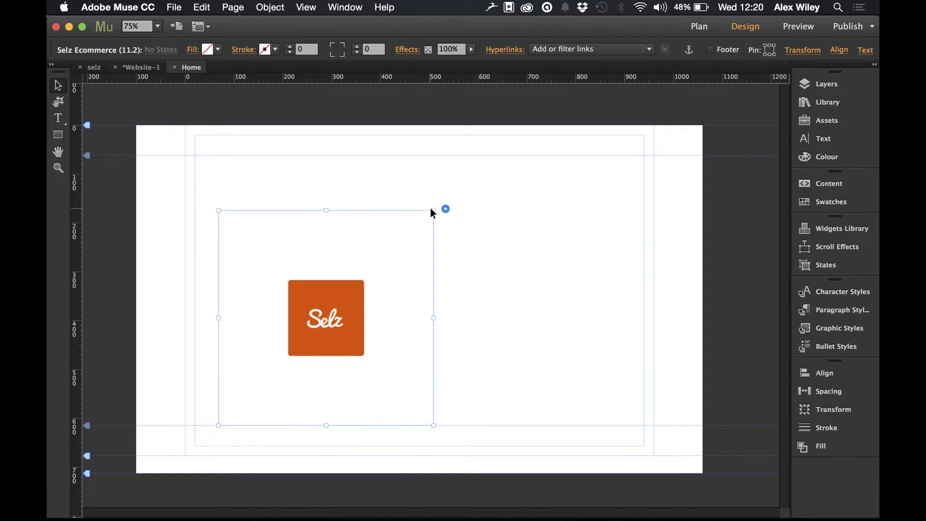
drag(331, 311, 423, 260)
Step: Set the Selz Ecommerce widget to display as Widget (Single Item)
click(540, 153)
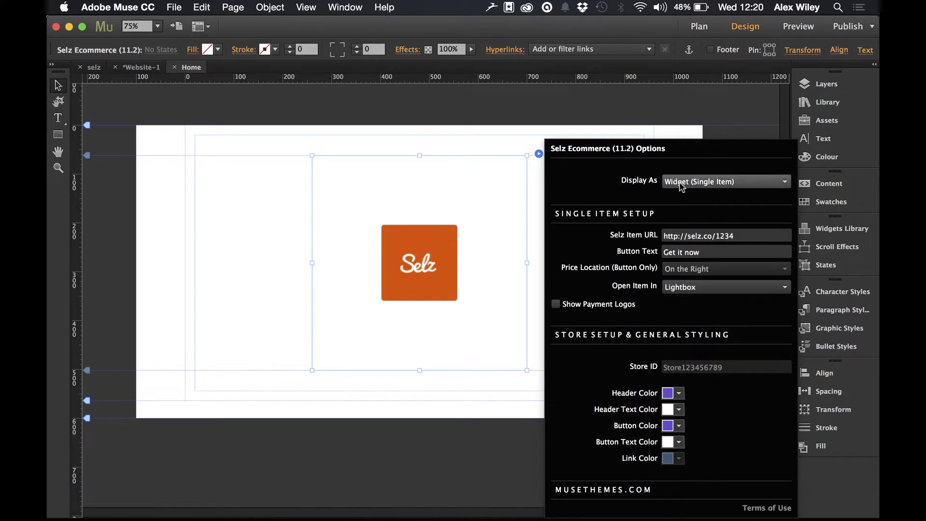
click(690, 186)
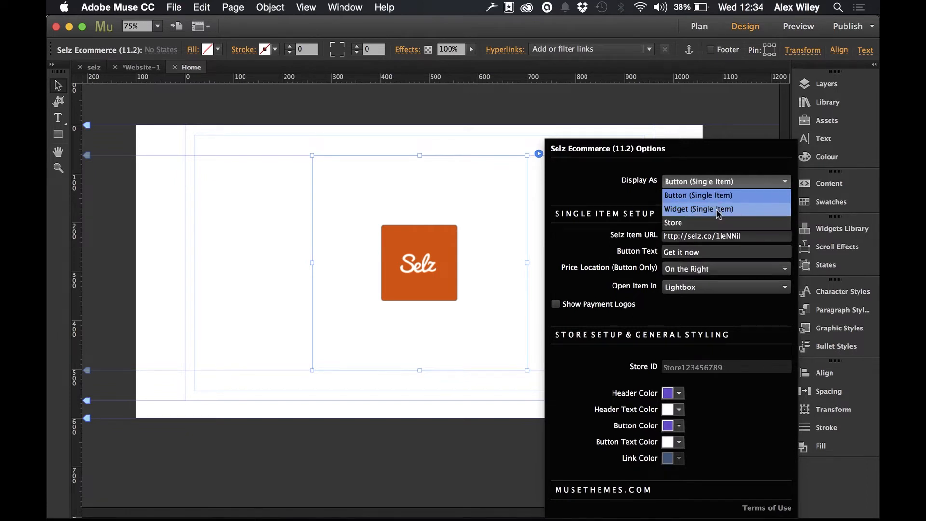
click(712, 210)
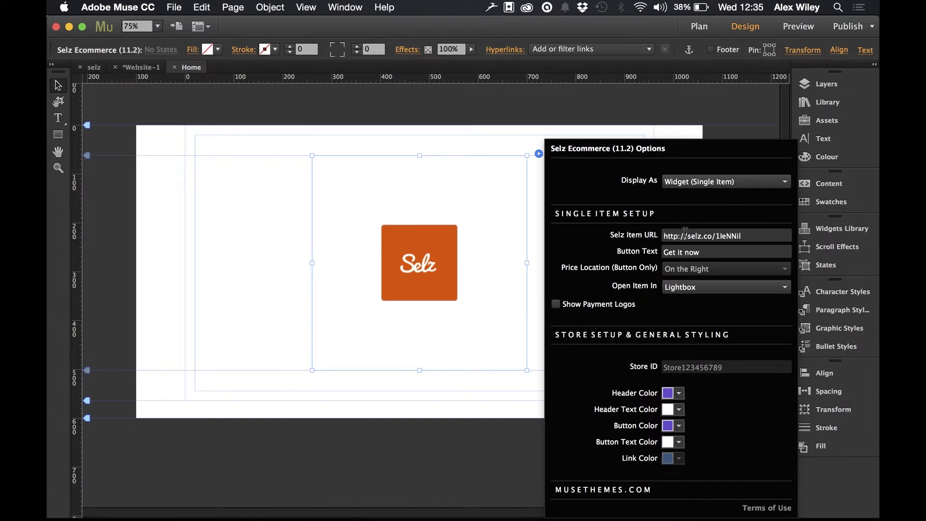
Step: Switch to the Selz store in Chrome and open the embed settings of the MuseThemes Sneaker item
click(212, 506)
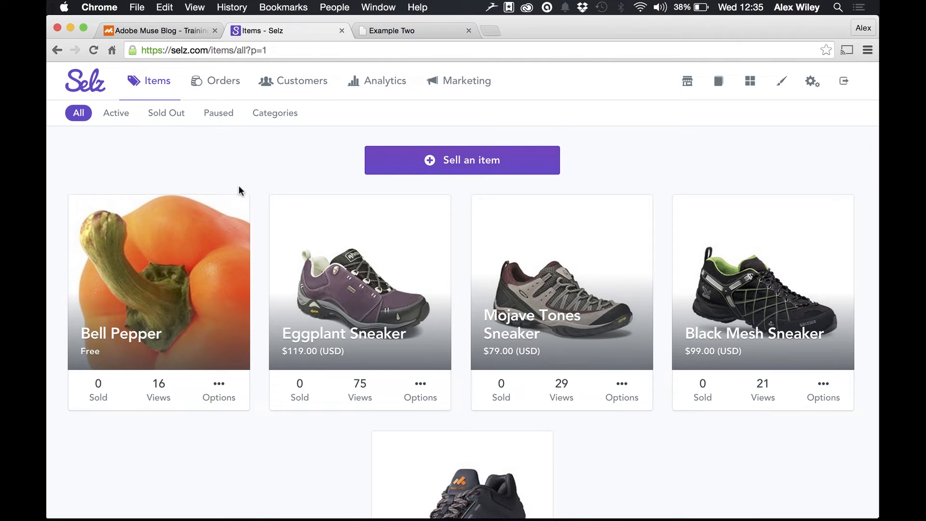
scroll(246, 430, down, 4)
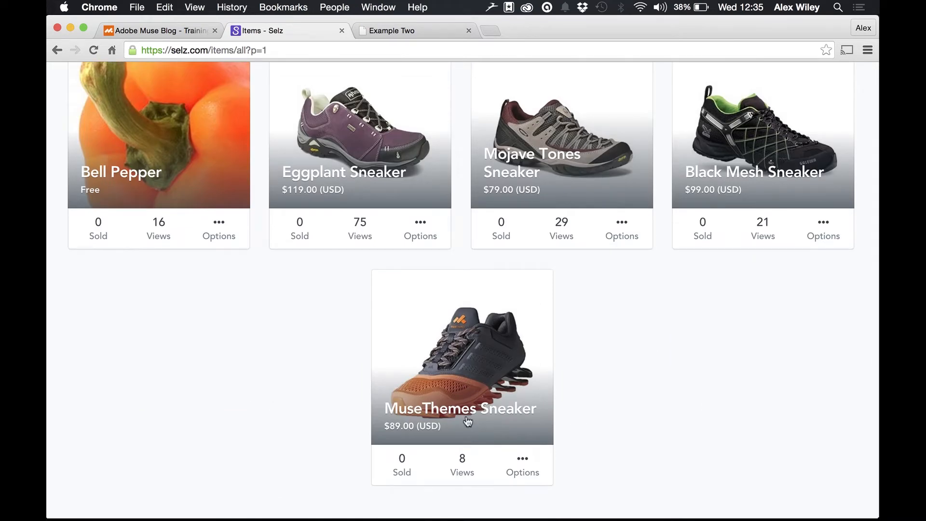
click(460, 414)
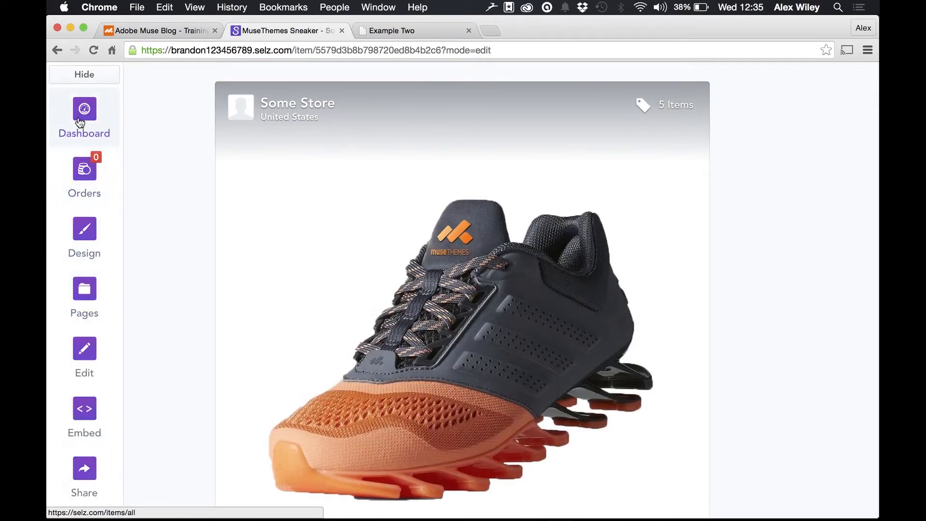
click(88, 419)
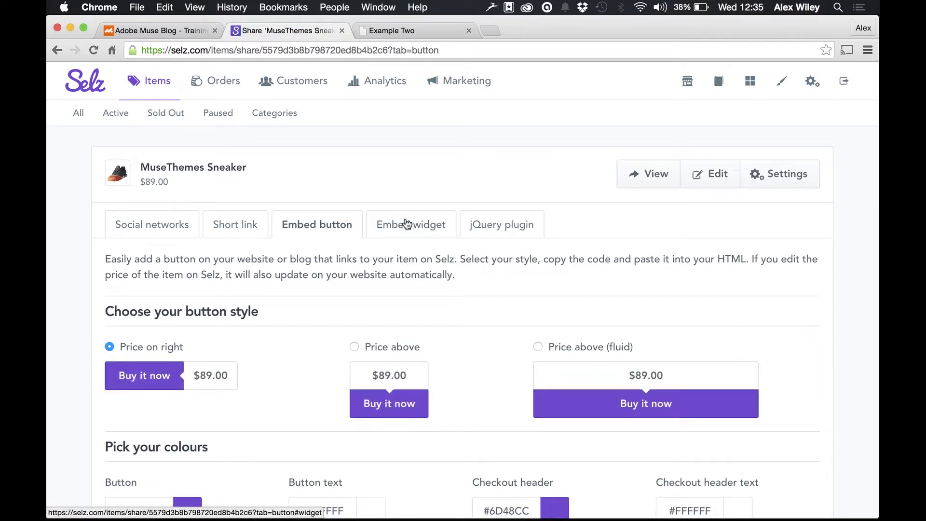
scroll(390, 289, down, 5)
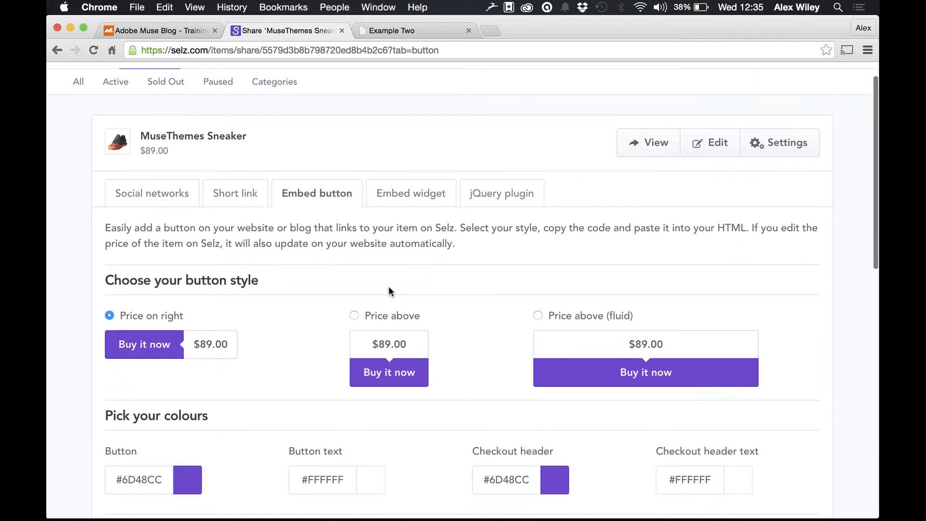
scroll(390, 291, down, 10)
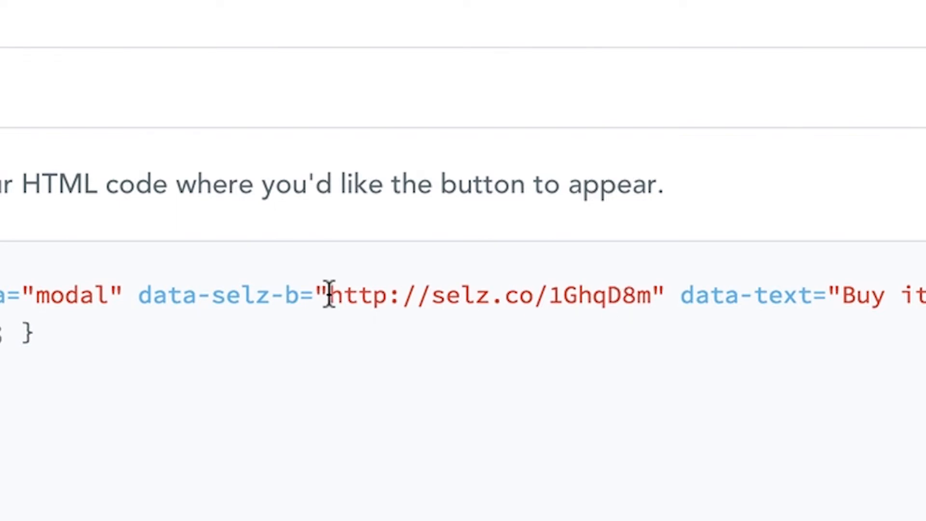
drag(325, 300, 647, 296)
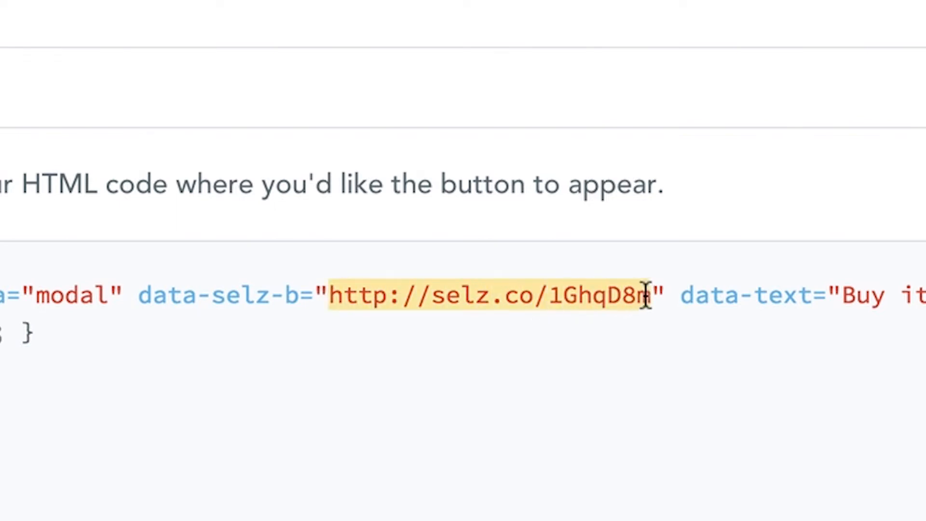
right_click(629, 298)
click(674, 310)
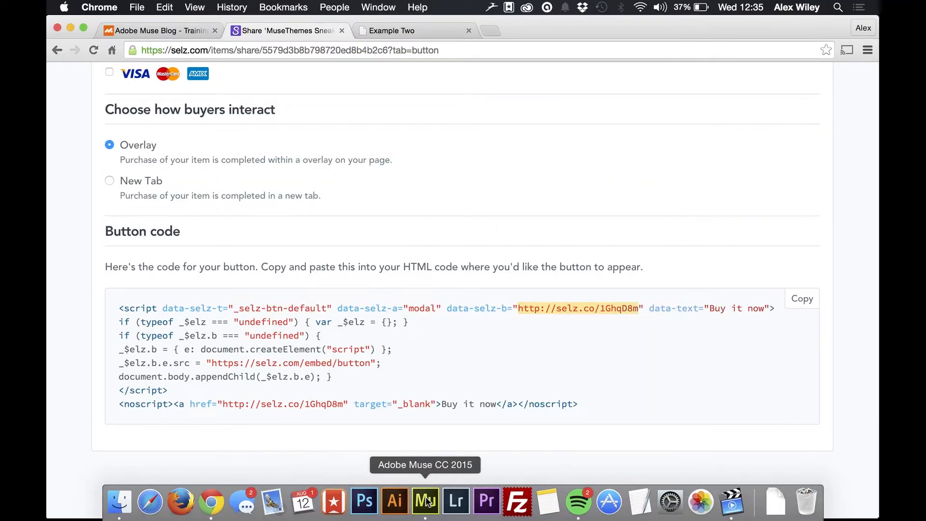
click(426, 506)
click(539, 153)
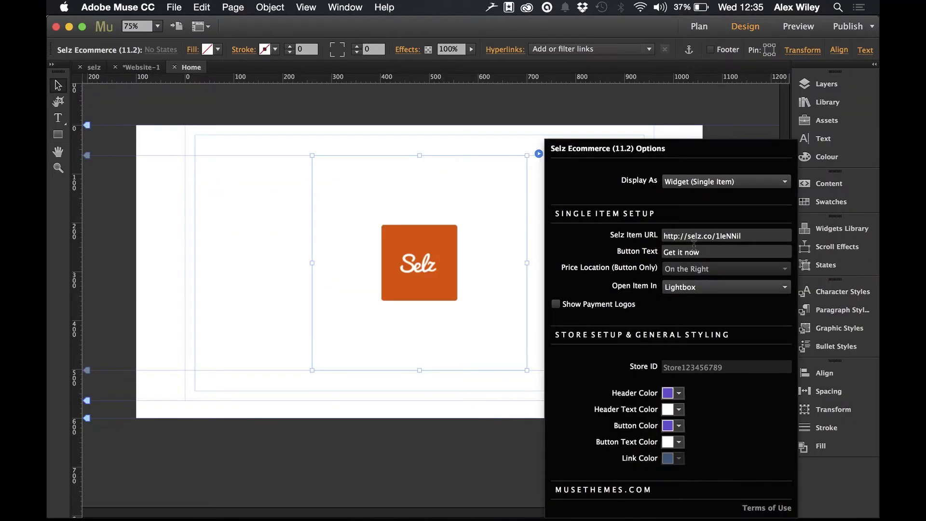
click(725, 236)
key(super+a)
right_click(724, 234)
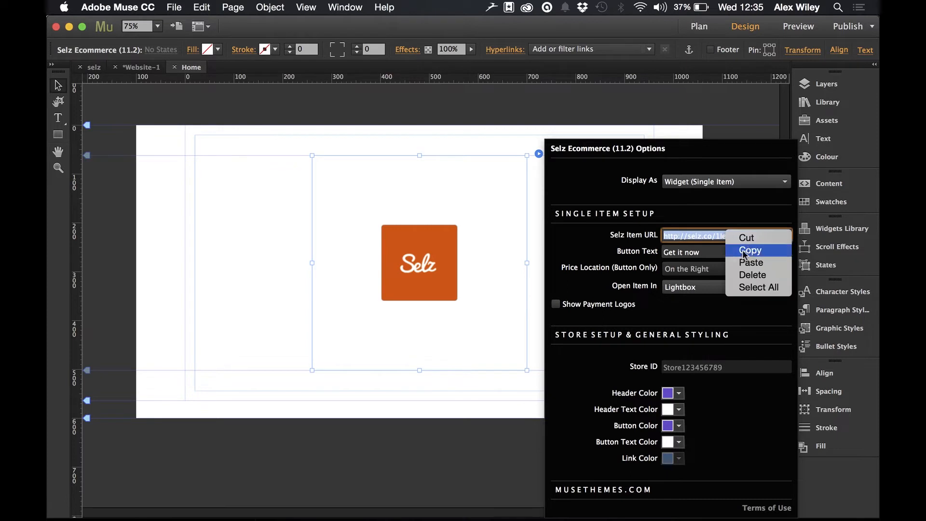
click(749, 262)
click(335, 99)
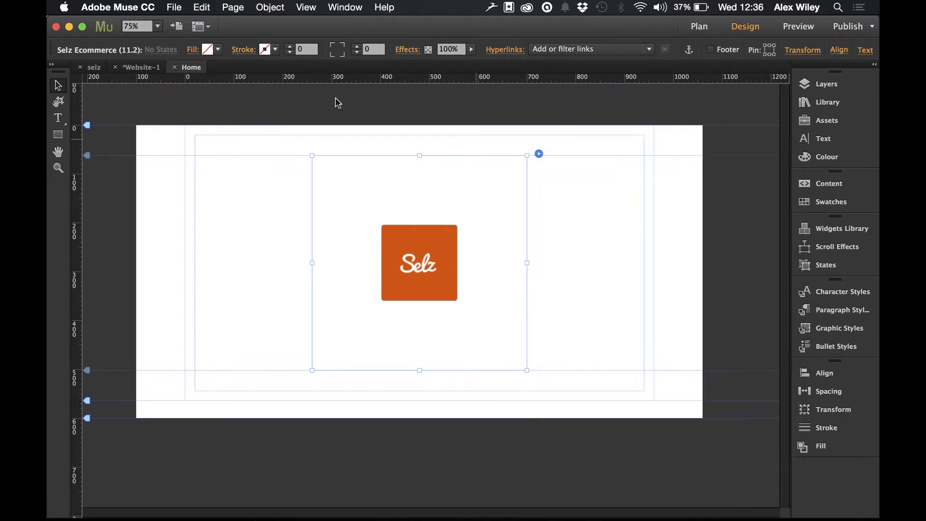
Step: Preview the page in the browser and check the sneaker widget and its Get it now purchase overlay
click(181, 8)
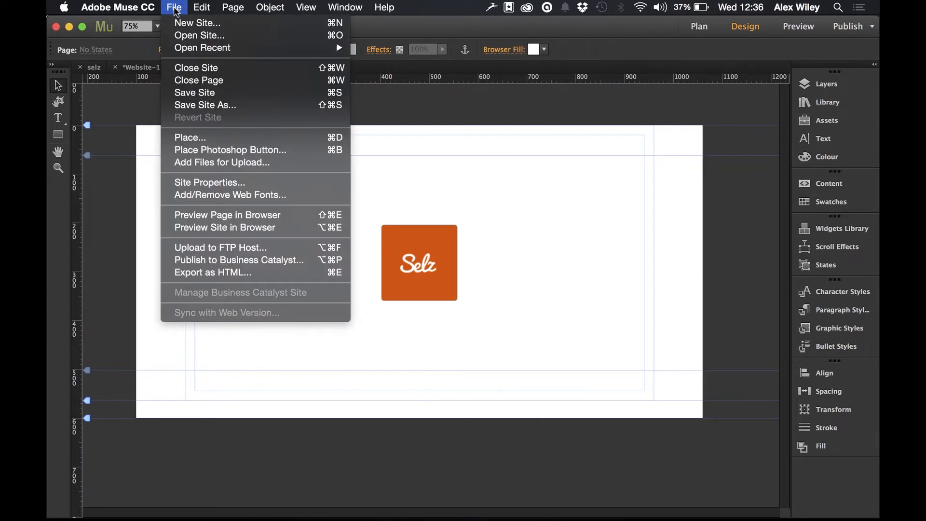
click(208, 215)
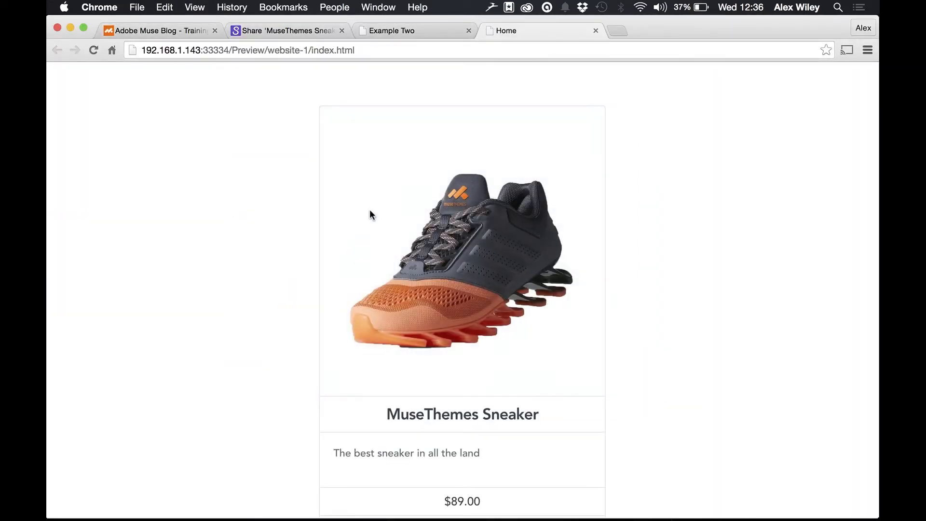
scroll(407, 373, down, 3)
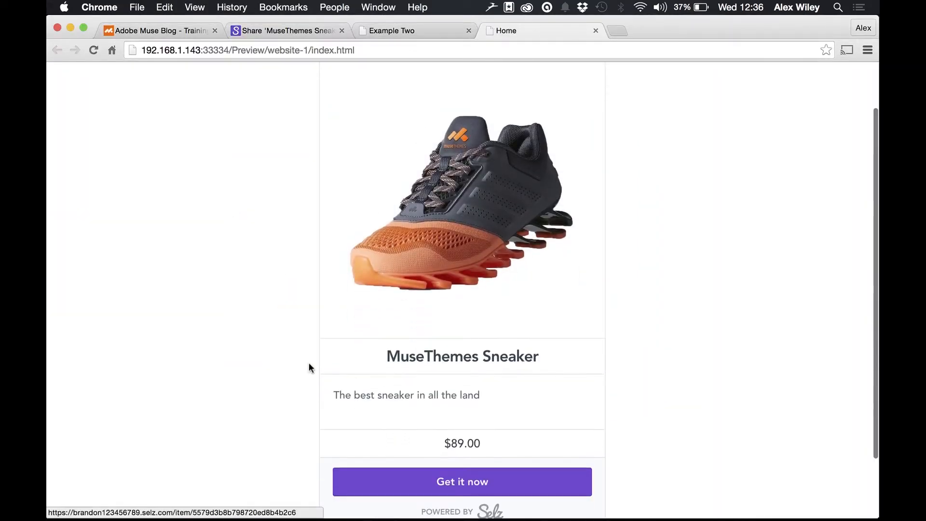
scroll(308, 372, down, 2)
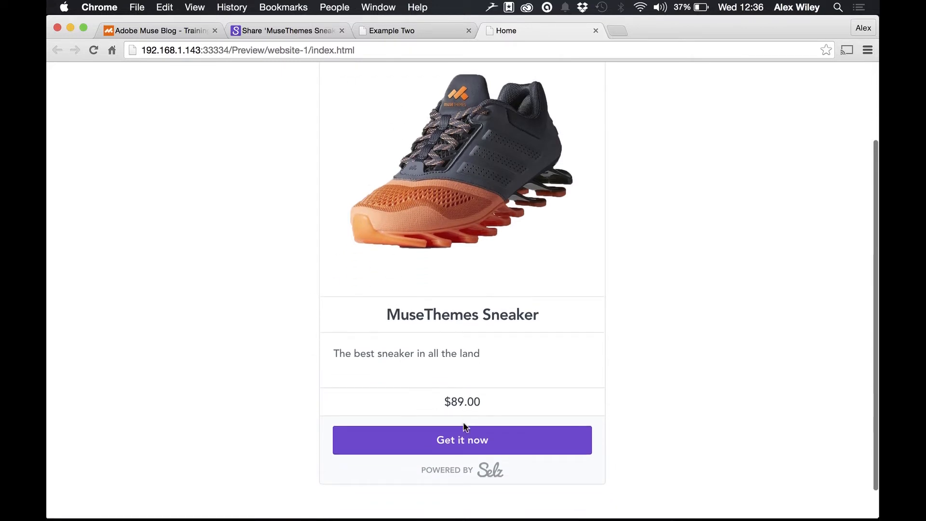
click(459, 448)
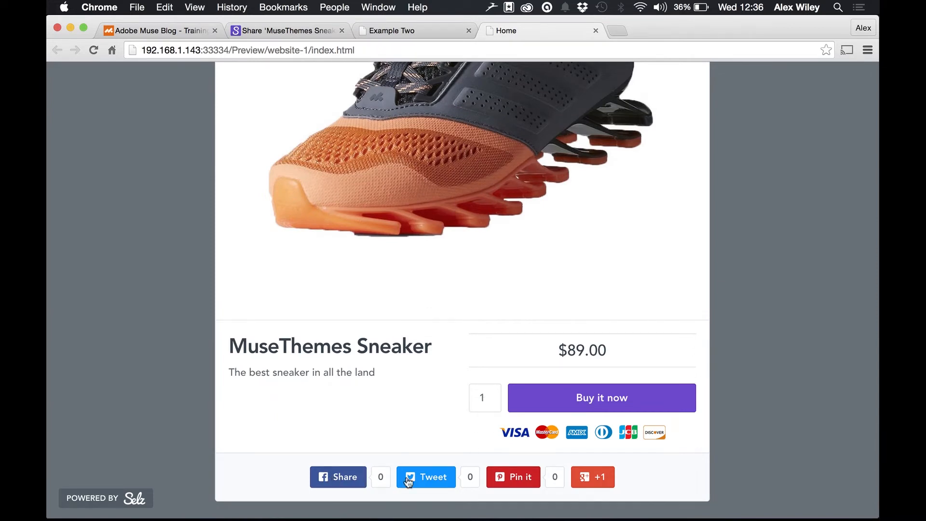
click(788, 249)
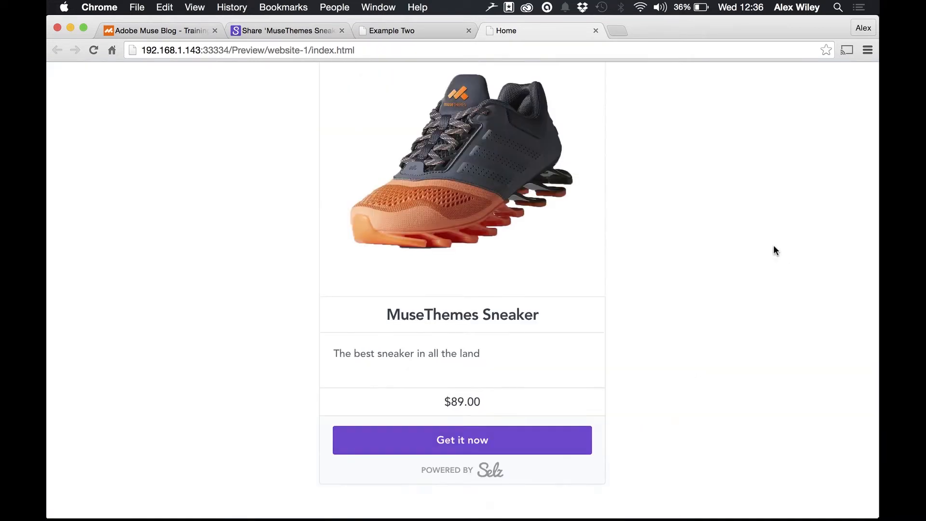
Step: Return to Adobe Muse and set the Selz Ecommerce widget to display as Button (Single Item)
click(426, 501)
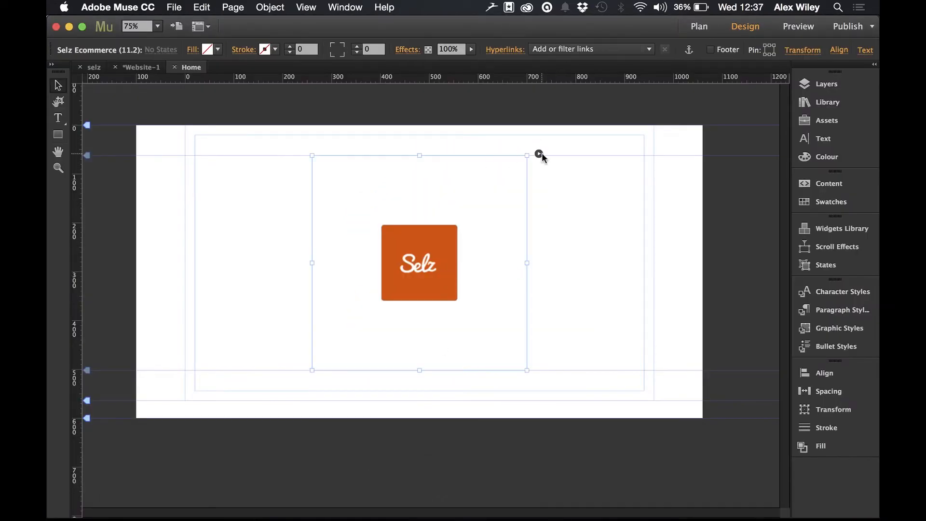
click(541, 153)
click(700, 182)
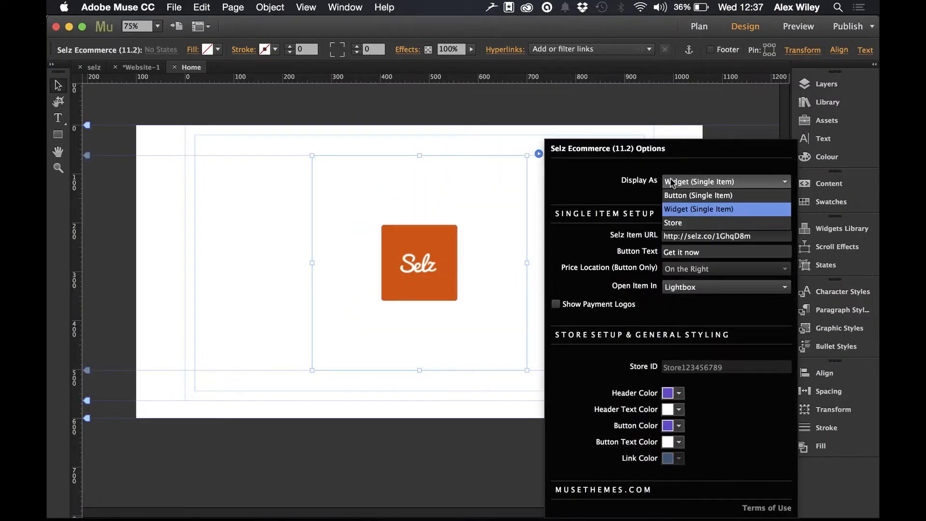
click(708, 197)
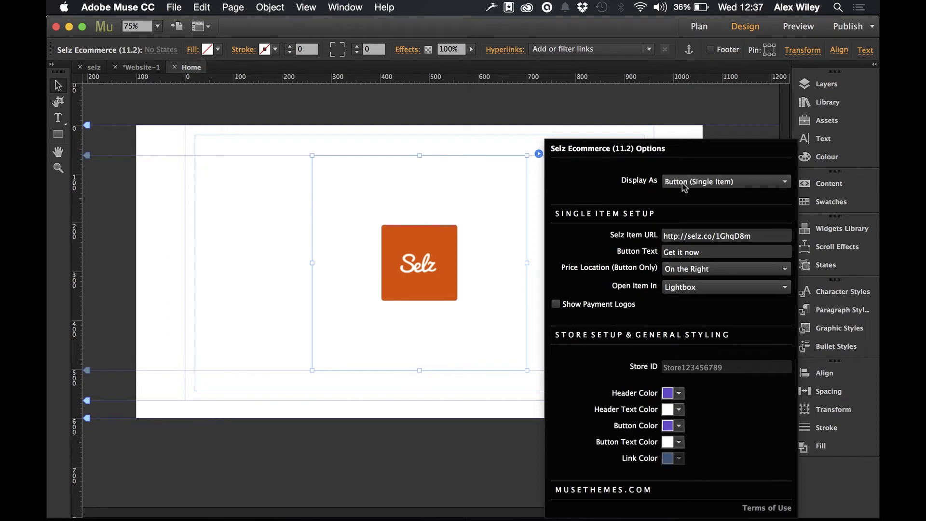
click(274, 189)
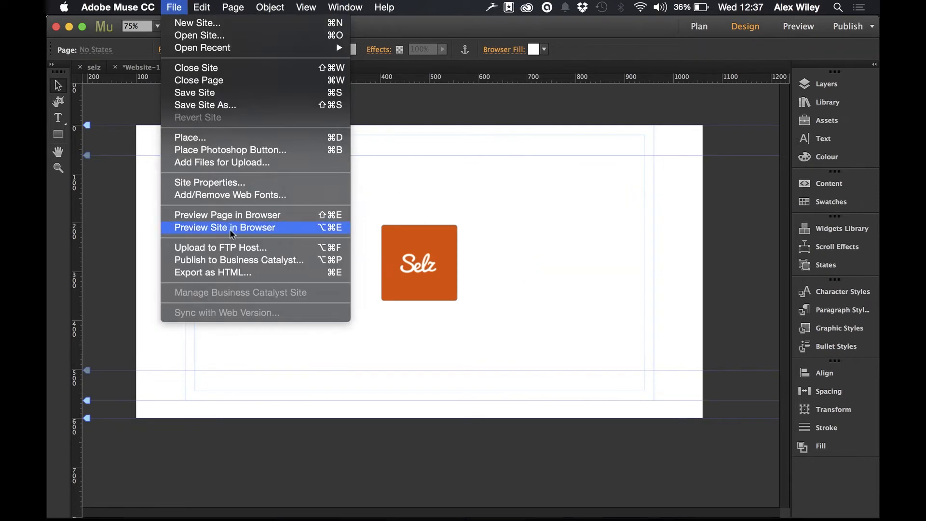
Step: Check the Get it now button and its item overlay in a browser preview, and close the Home preview tabs
click(230, 215)
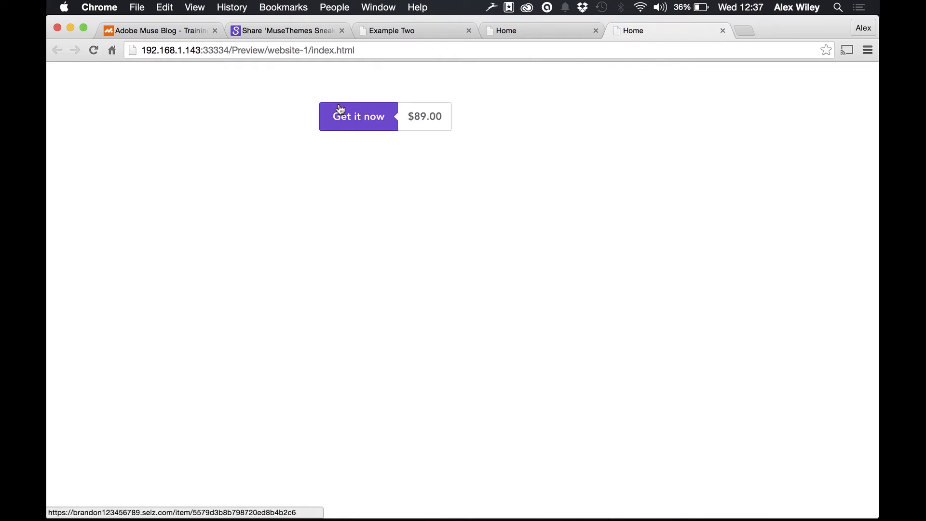
click(366, 125)
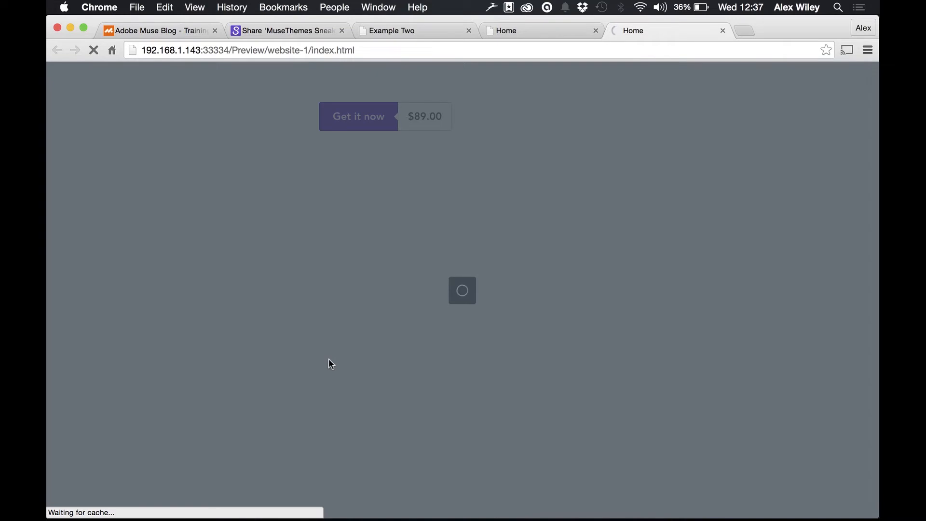
scroll(355, 392, down, 5)
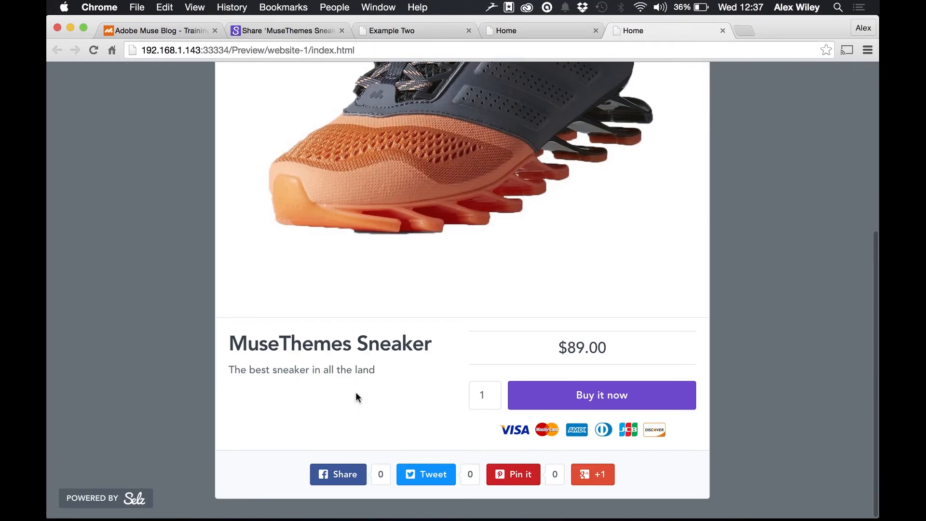
click(727, 188)
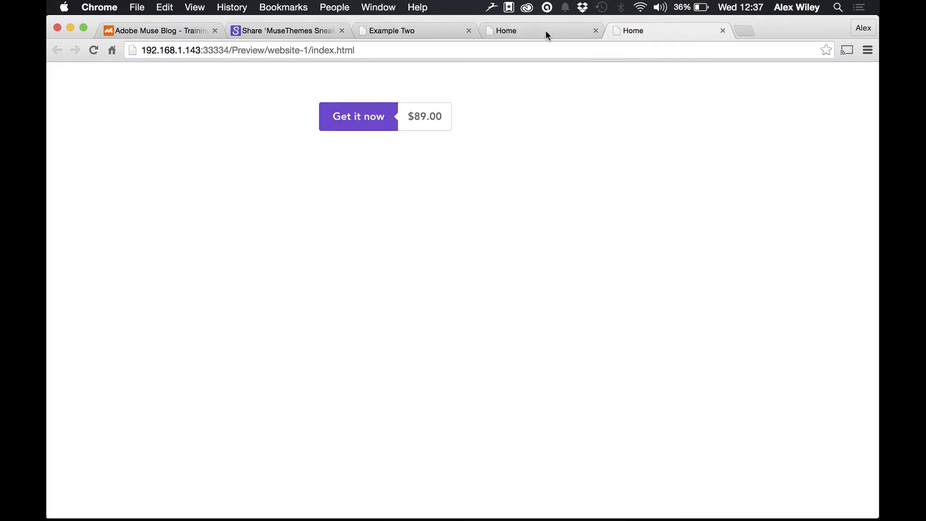
click(596, 31)
click(596, 30)
Step: Return to Adobe Muse and set the Selz Ecommerce widget to display as Store
mouse_move(464, 519)
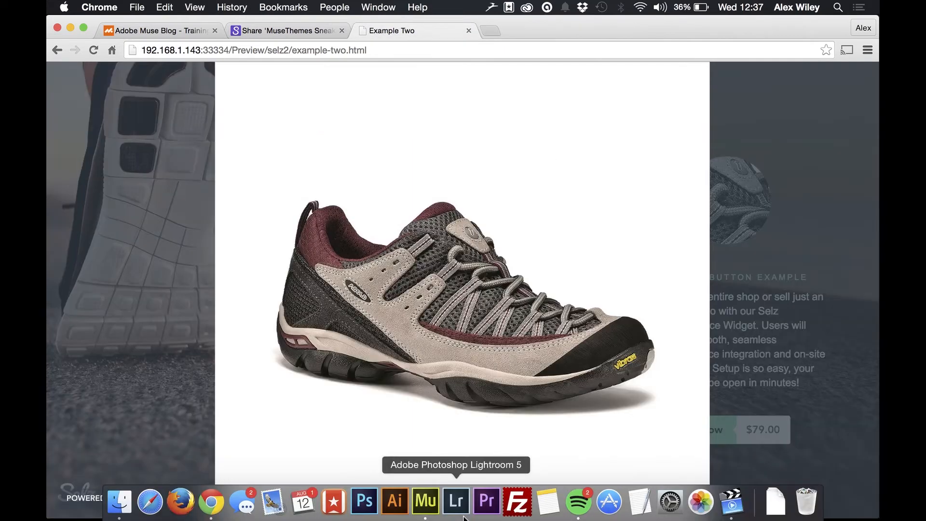
key(super+Tab)
click(453, 250)
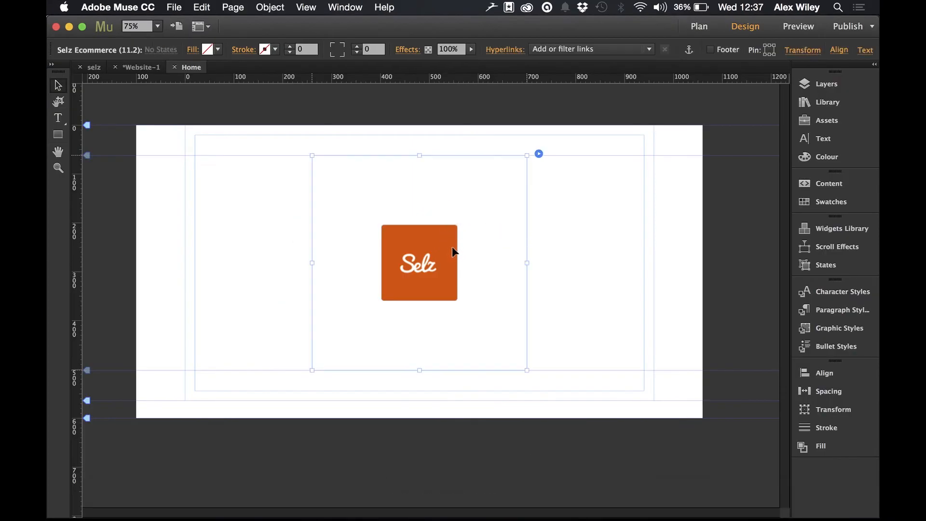
click(539, 154)
click(693, 186)
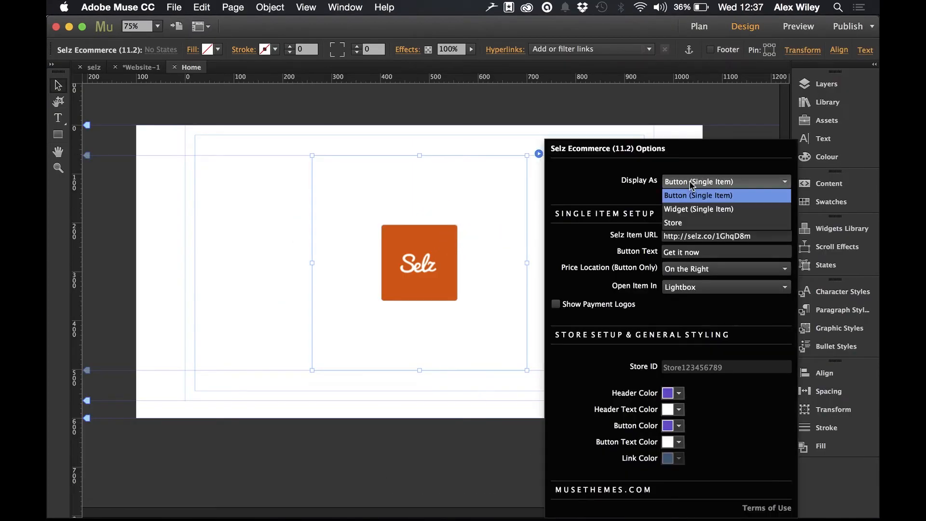
click(689, 224)
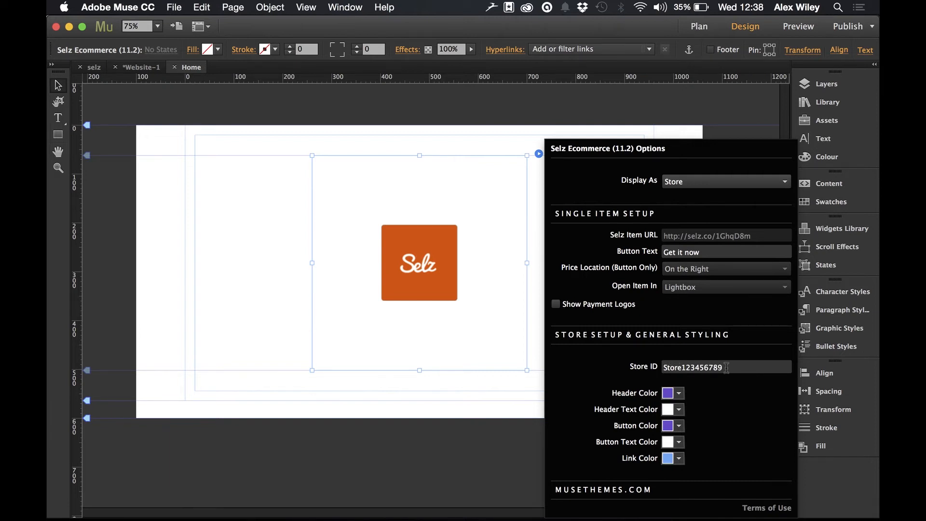
click(491, 397)
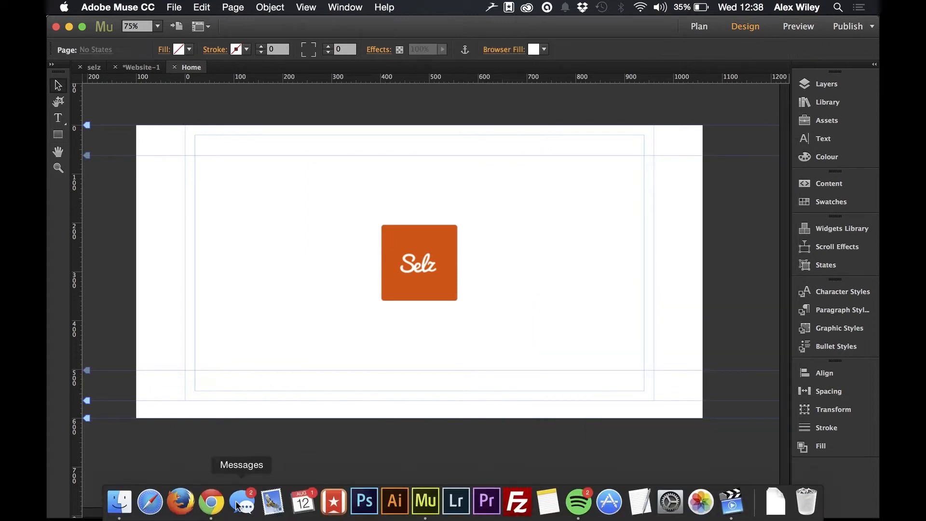
Step: Switch to Chrome and open the embed settings of the Selz store Some Store
click(212, 502)
click(294, 27)
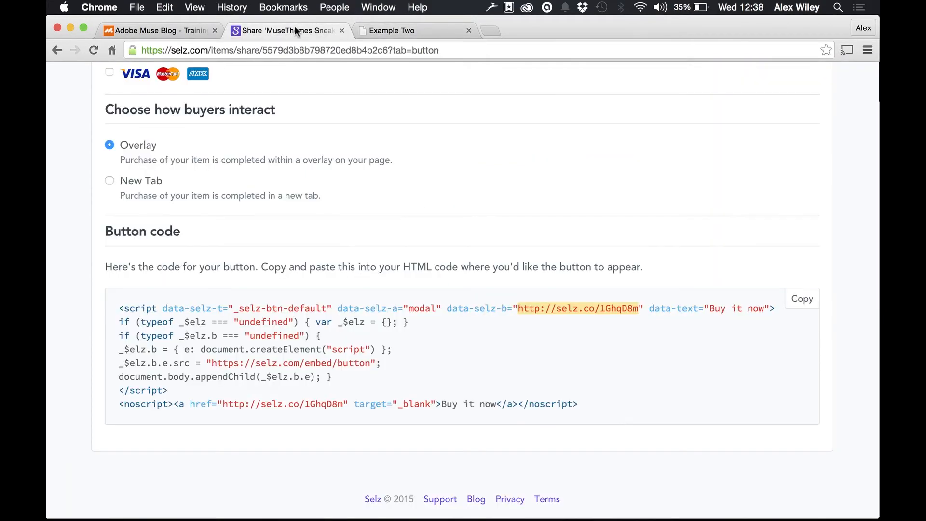
scroll(262, 100, up, 15)
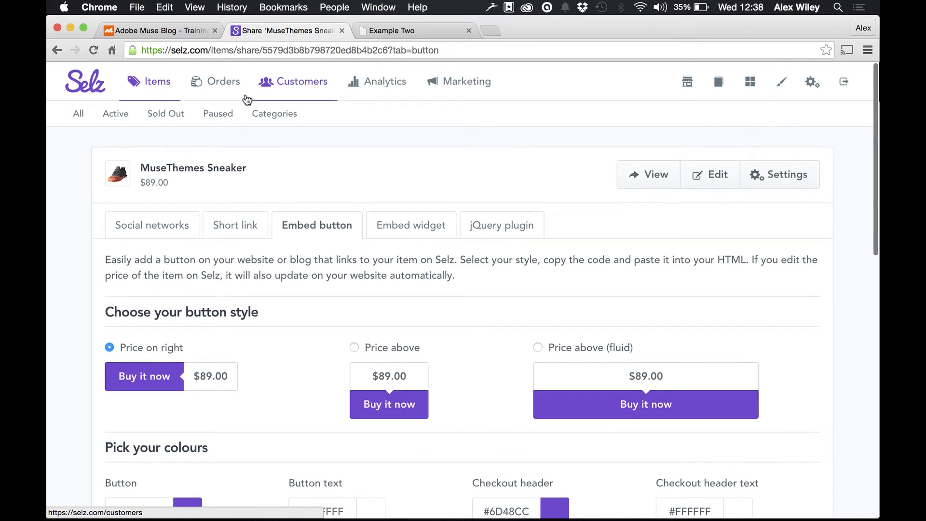
click(158, 85)
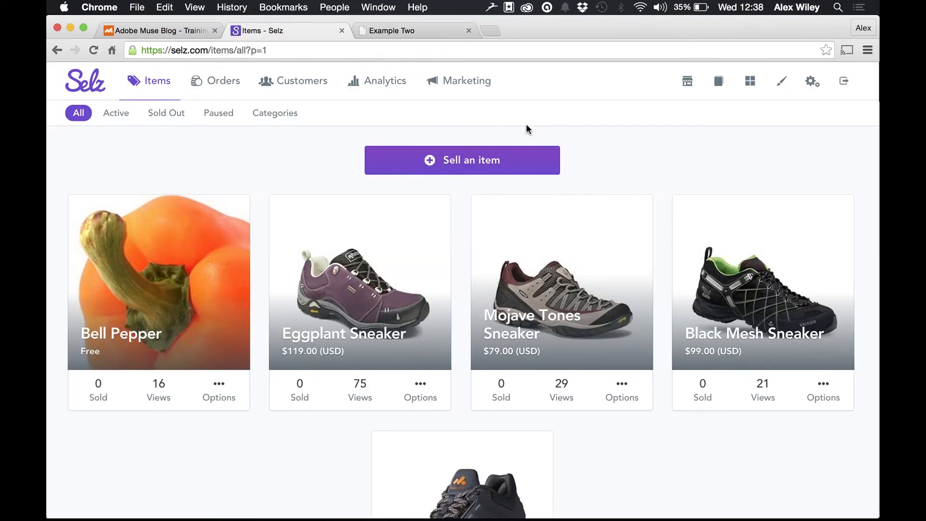
click(689, 87)
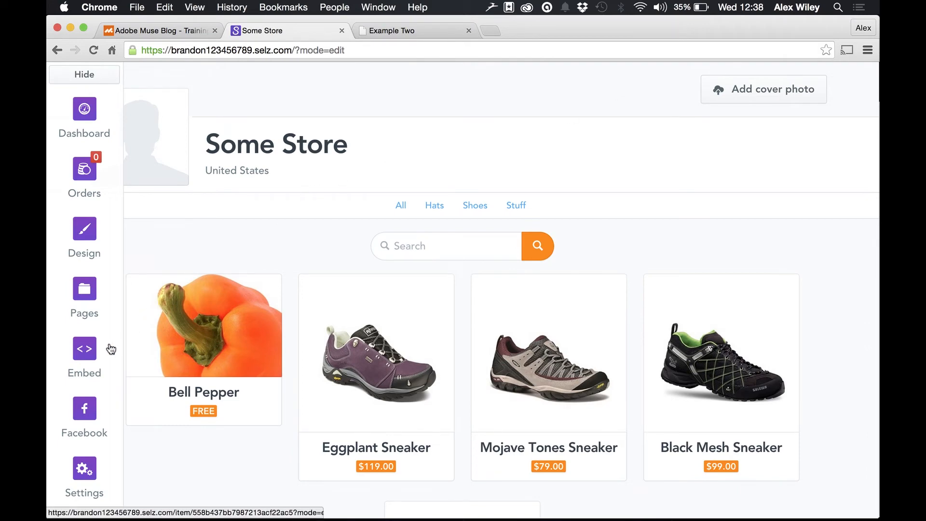
click(95, 357)
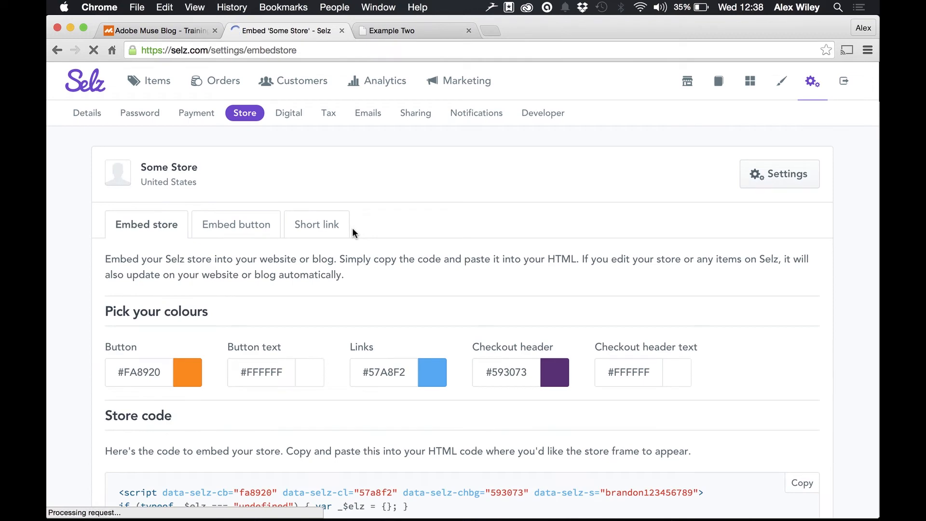
Step: Copy the store ID from the data-selz-s value in the store code
scroll(398, 454, down, 5)
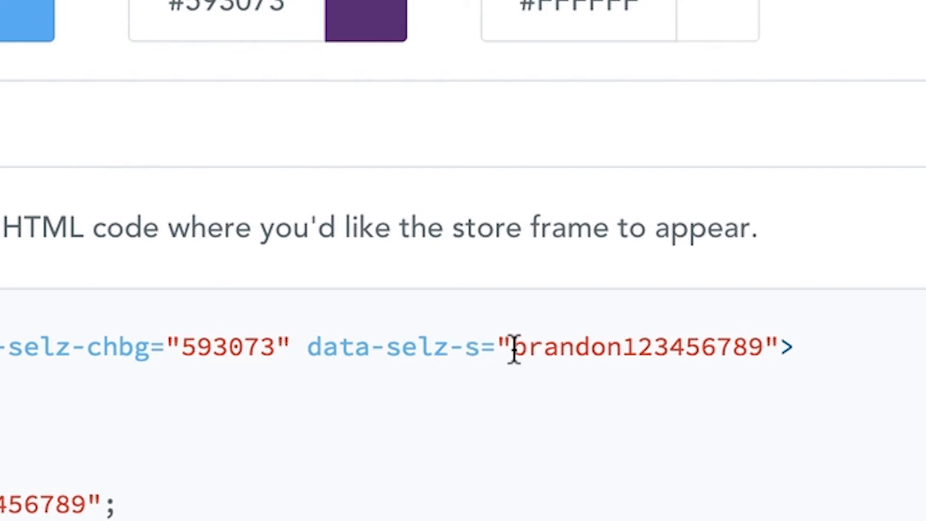
drag(513, 348, 765, 333)
right_click(721, 345)
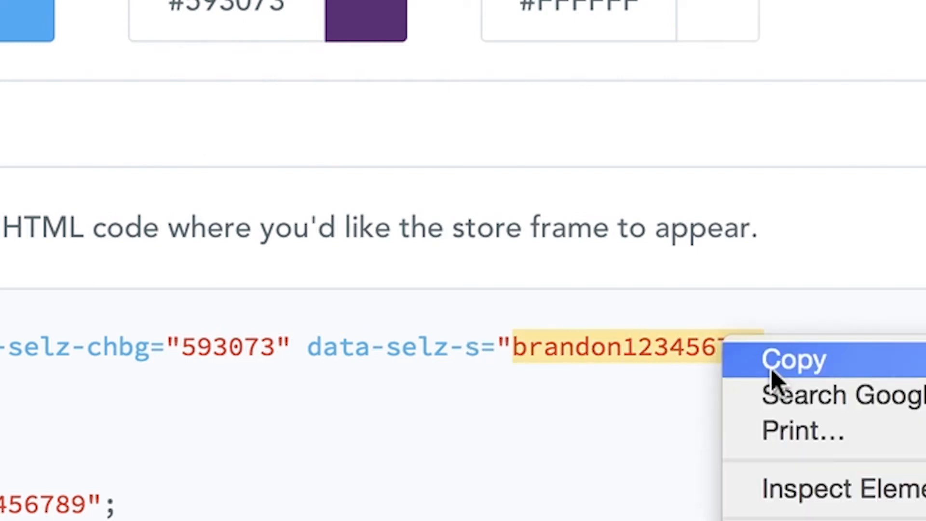
click(771, 369)
Step: Back in Adobe Muse, replace the Selz Ecommerce widget's Store ID with the copied ID
click(426, 502)
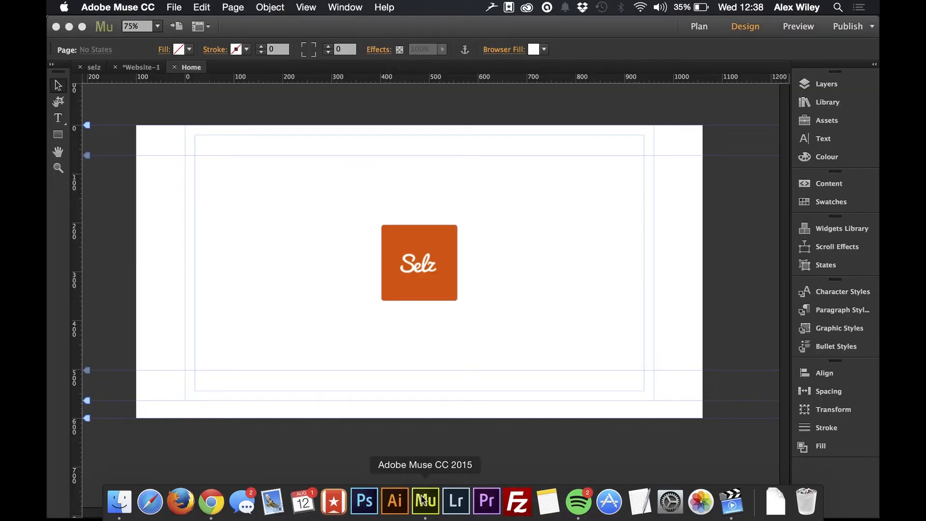
click(459, 260)
click(539, 154)
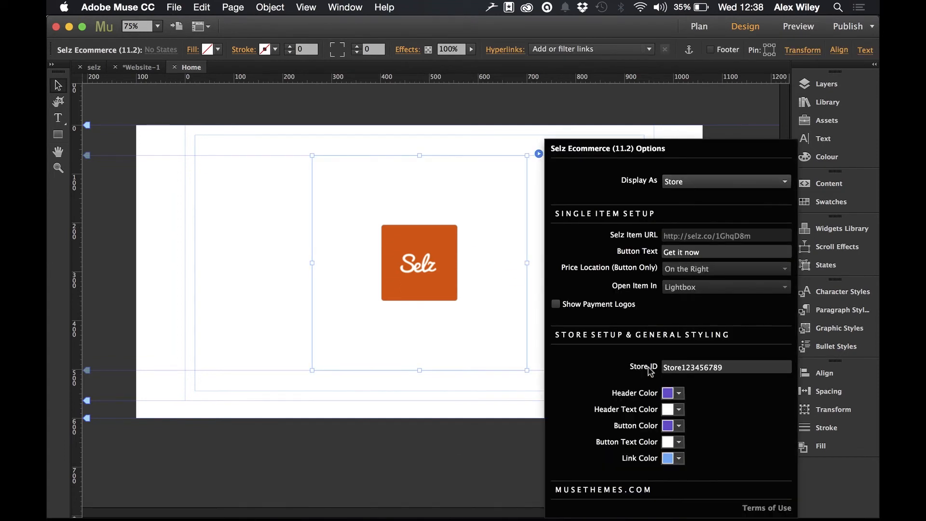
drag(734, 367, 629, 365)
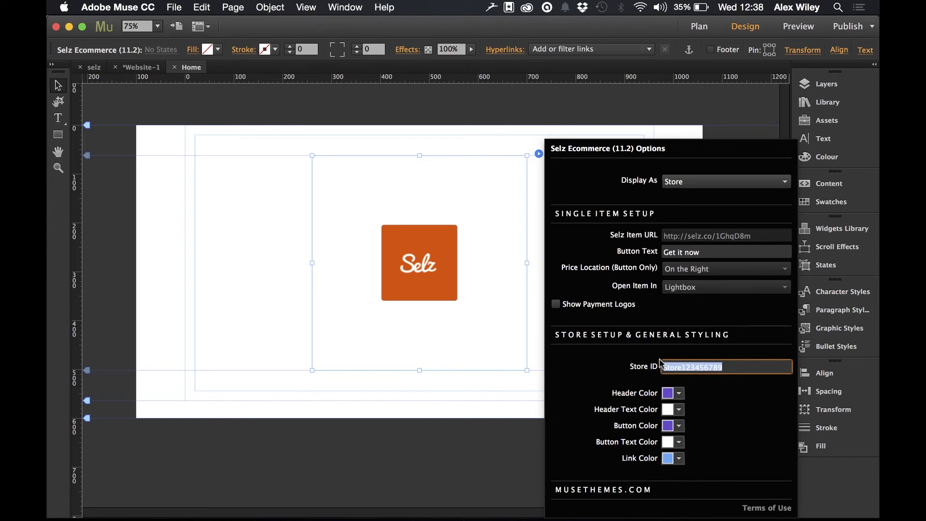
right_click(688, 367)
click(715, 392)
click(244, 300)
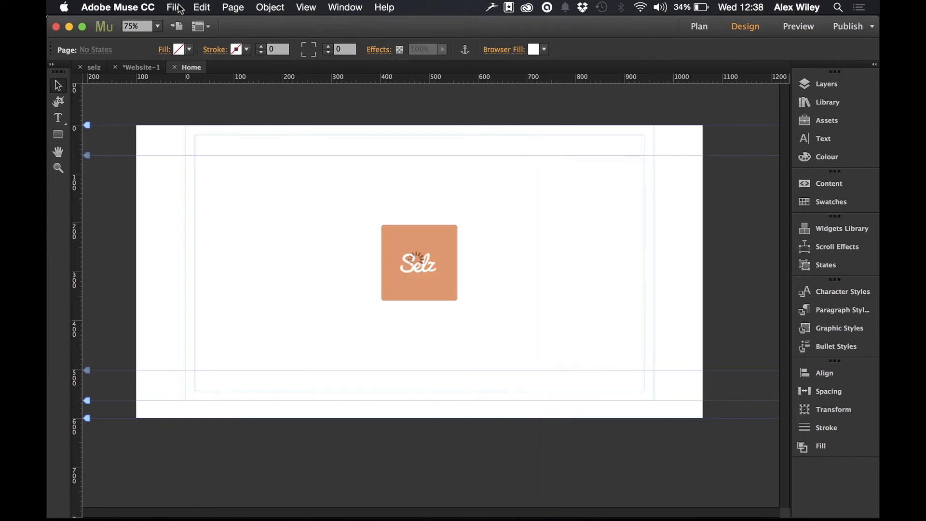
Step: Preview the page in the browser and look through the items in the embedded store
click(174, 7)
click(214, 215)
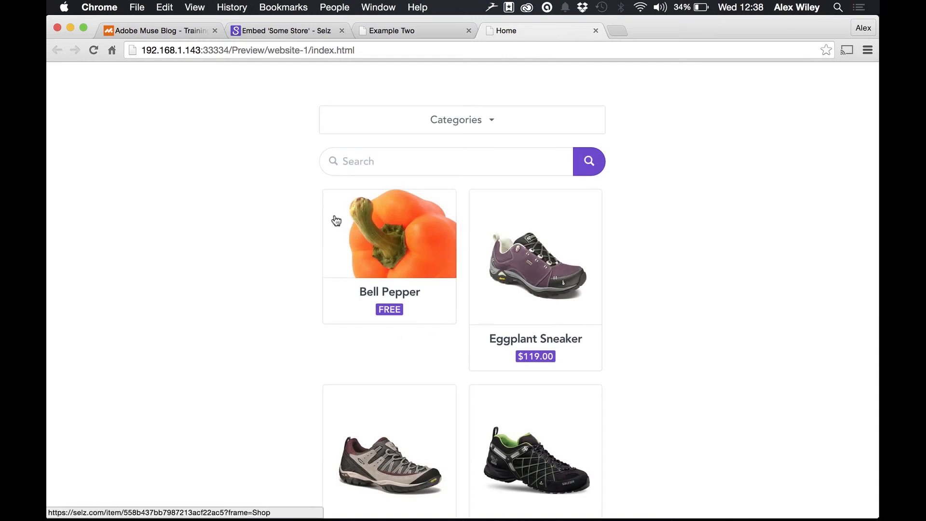
scroll(326, 460, down, 3)
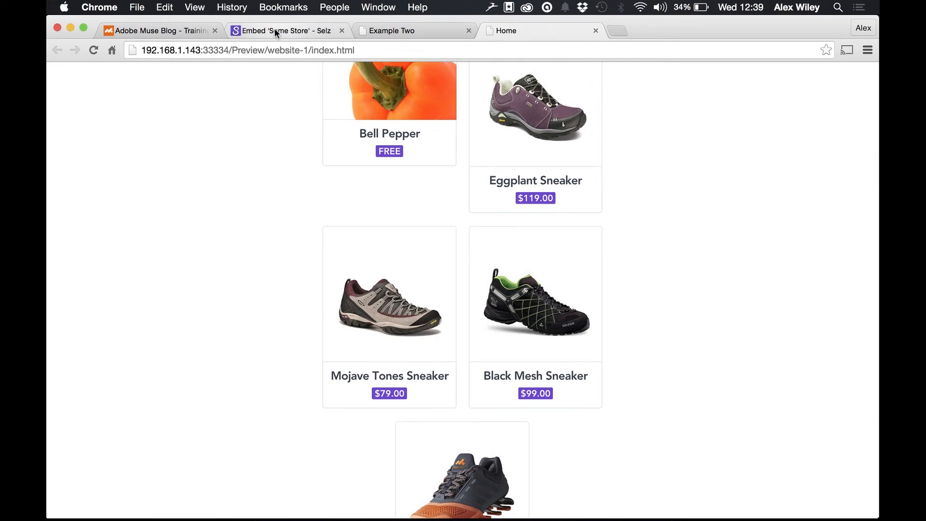
scroll(316, 362, down, 4)
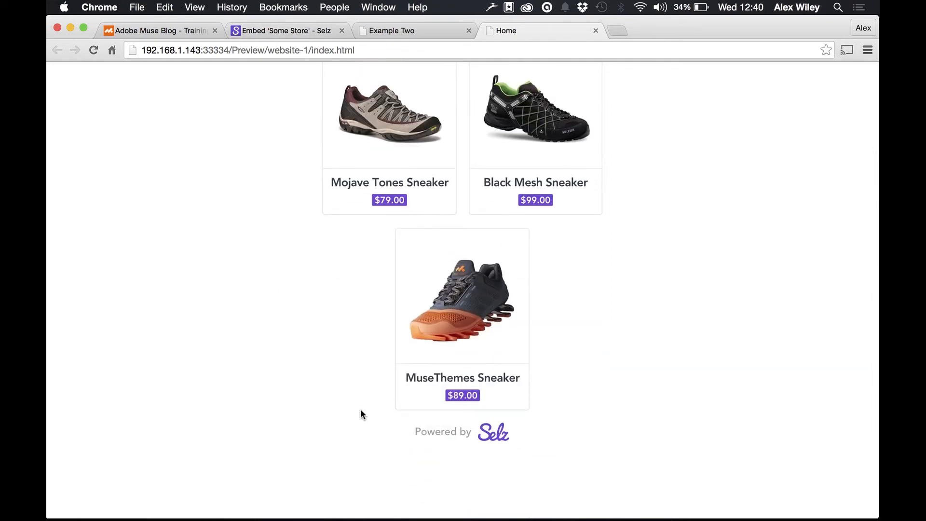
scroll(360, 414, up, 2)
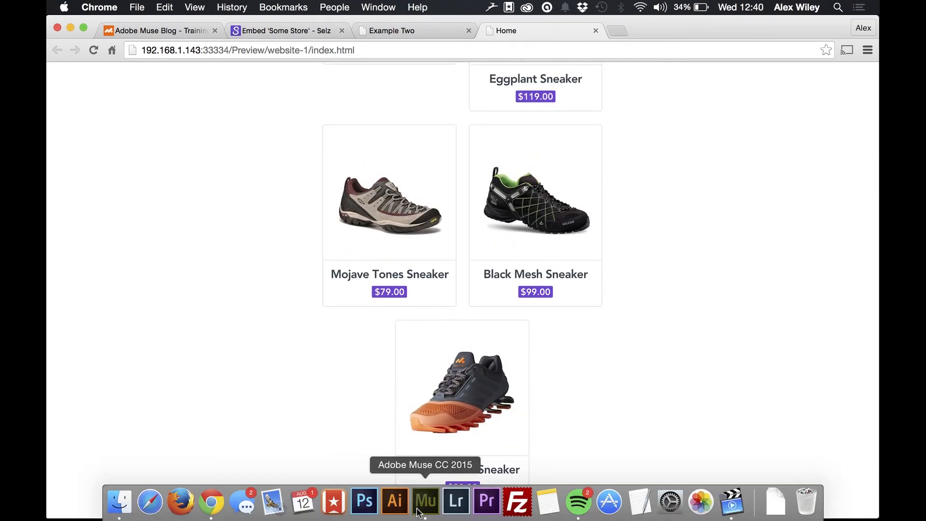
Step: Return to Adobe Muse and set the Selz Ecommerce widget's Button Color to the orange-red swatch
click(418, 511)
click(428, 236)
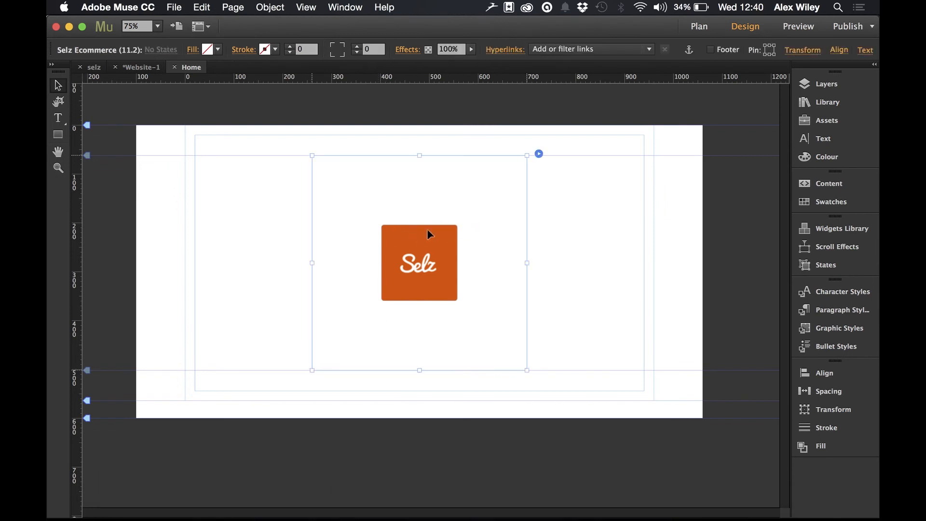
click(539, 154)
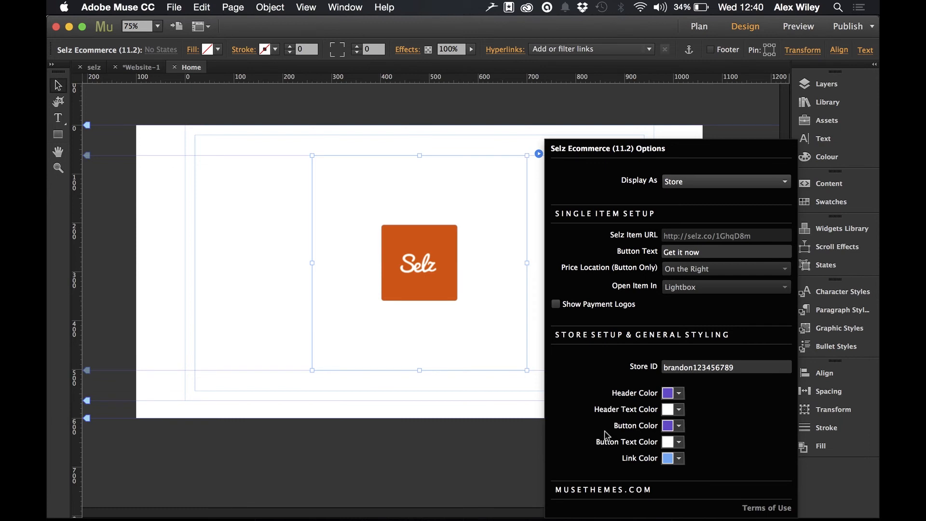
click(679, 426)
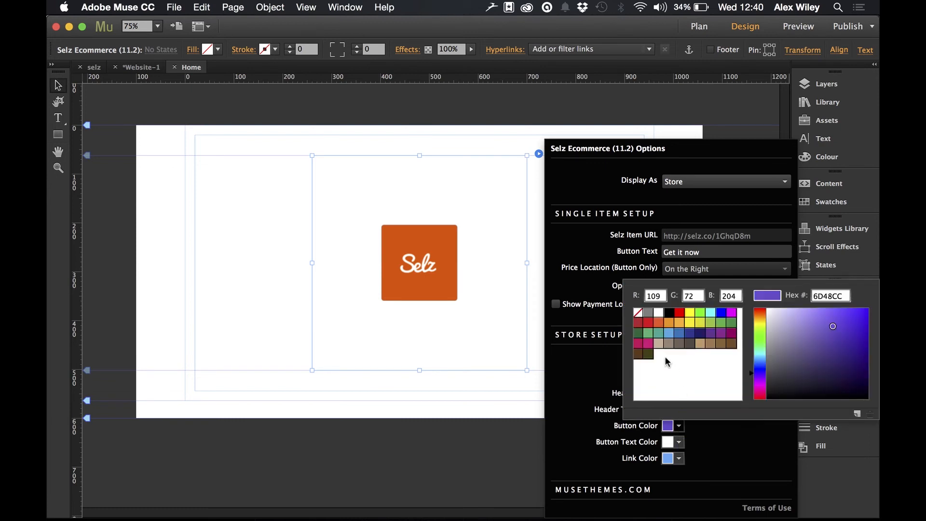
click(659, 322)
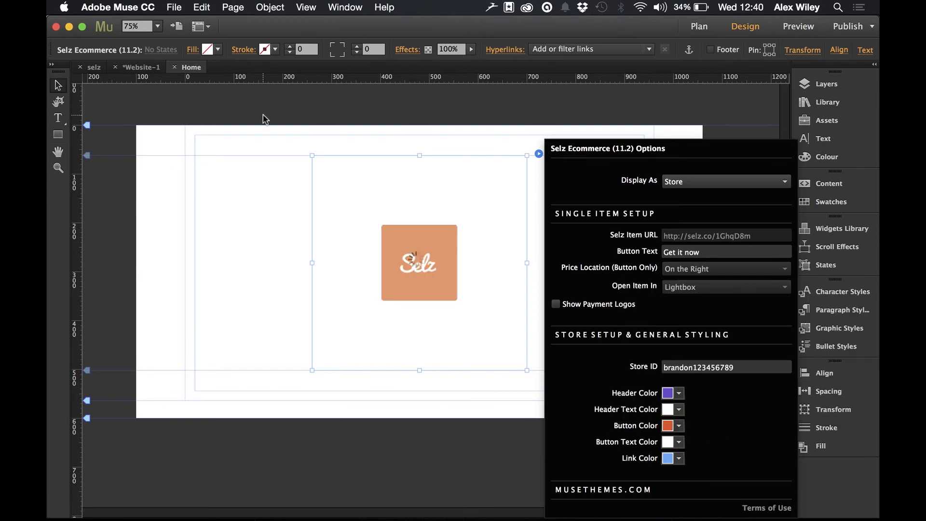
click(265, 120)
Step: Preview the page in the browser and compare the store's button colour with the widget's options in Adobe Muse
click(174, 6)
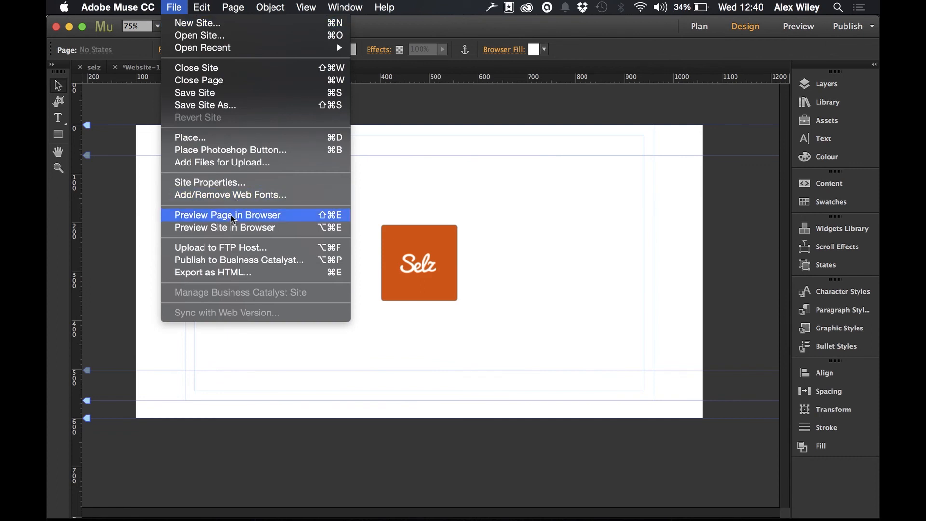
click(231, 214)
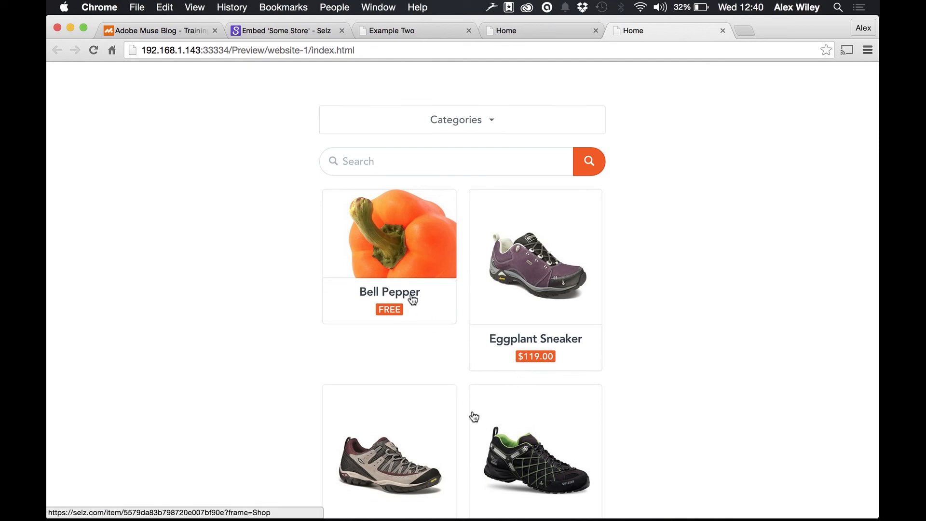
key(super+Tab)
click(517, 180)
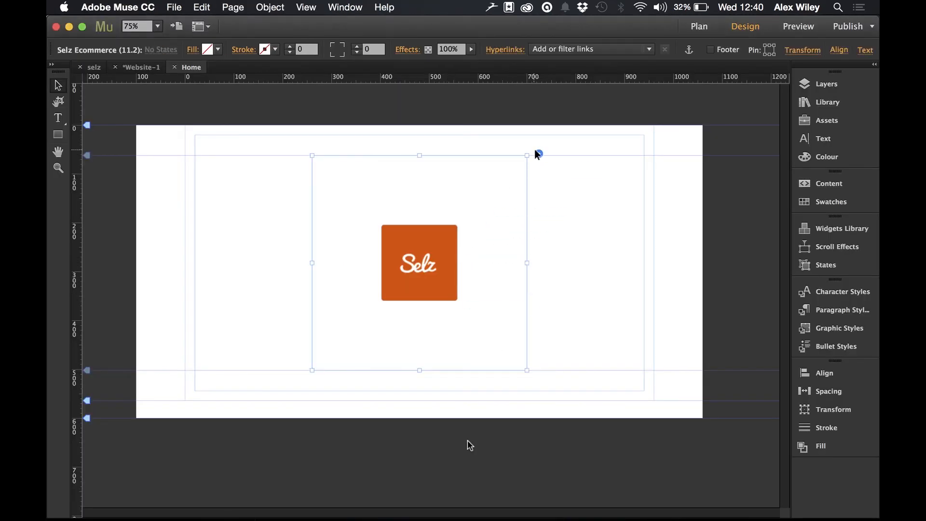
click(539, 154)
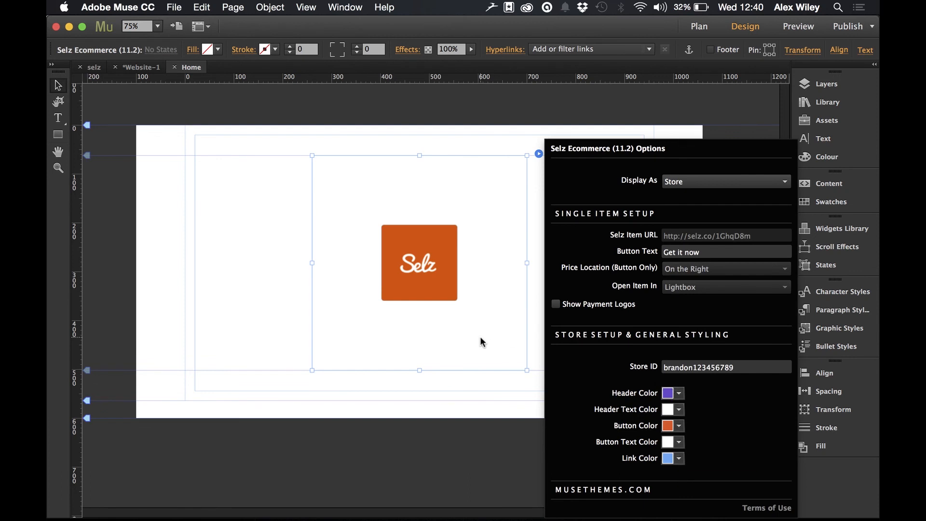
key(super+Tab)
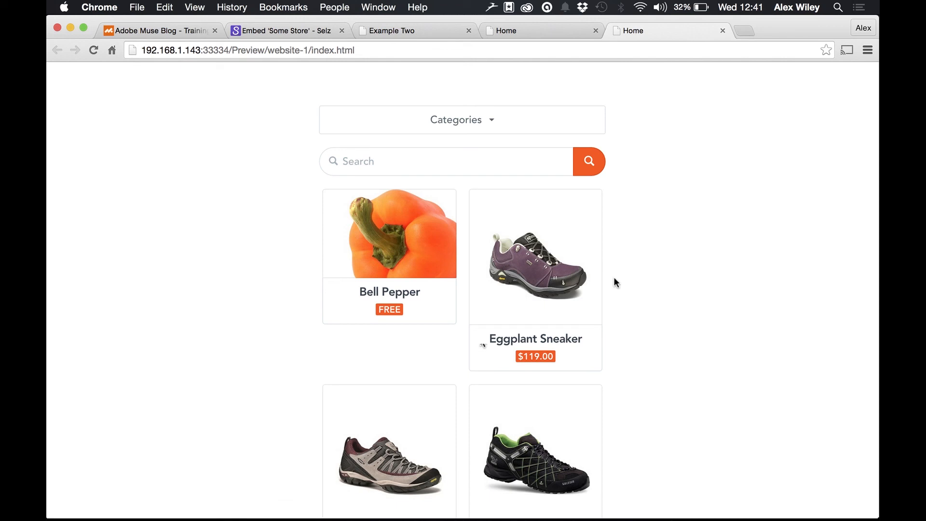
Step: View the Top Ecommerce Options For Adobe Muse post on the muse-themes.com blog
click(193, 32)
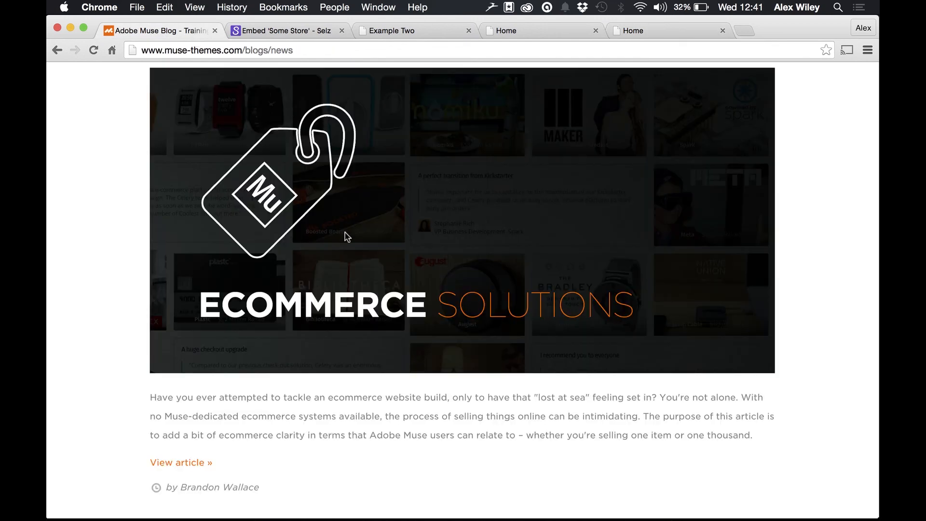
scroll(346, 237, up, 3)
scroll(347, 237, down, 3)
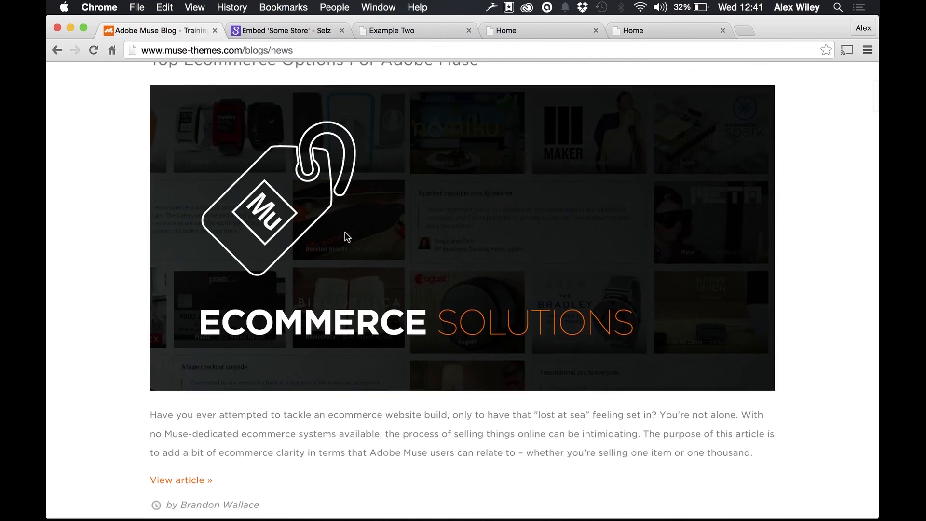
scroll(347, 236, up, 1)
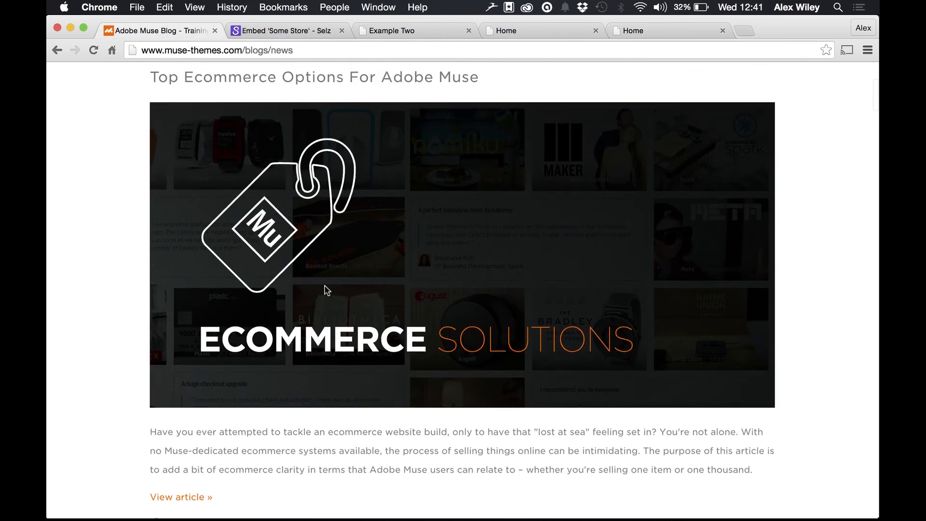